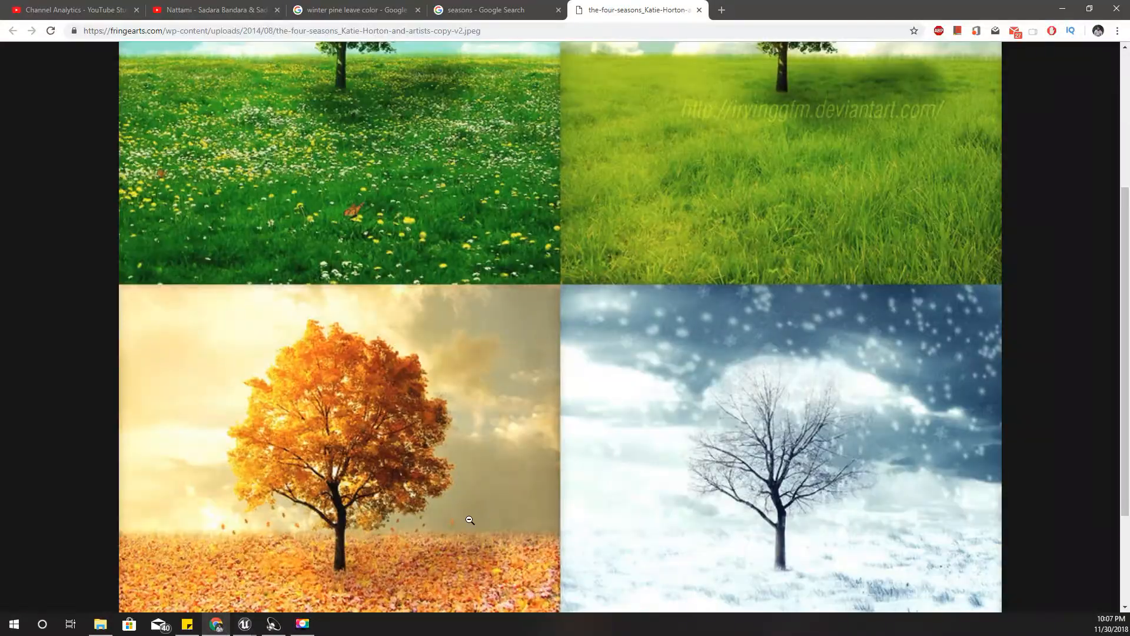
Examine the four-seasons reference image, comparing the spring, summer, autumn and winter trees and their ground cover
scroll(643, 461, up, 4)
scroll(646, 461, down, 5)
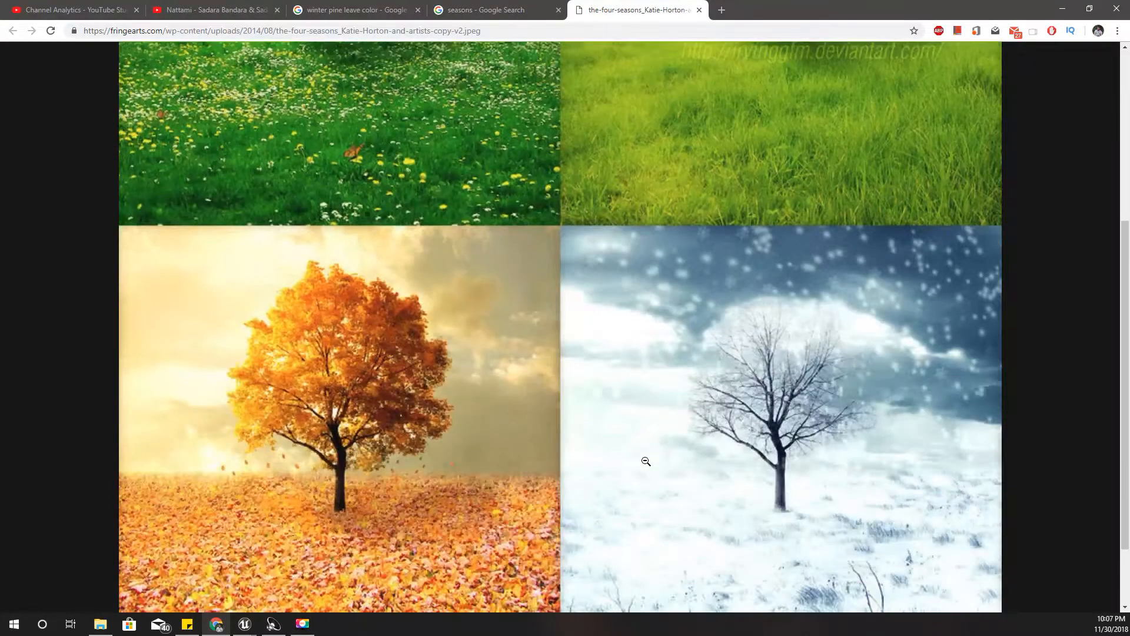
scroll(674, 375, up, 5)
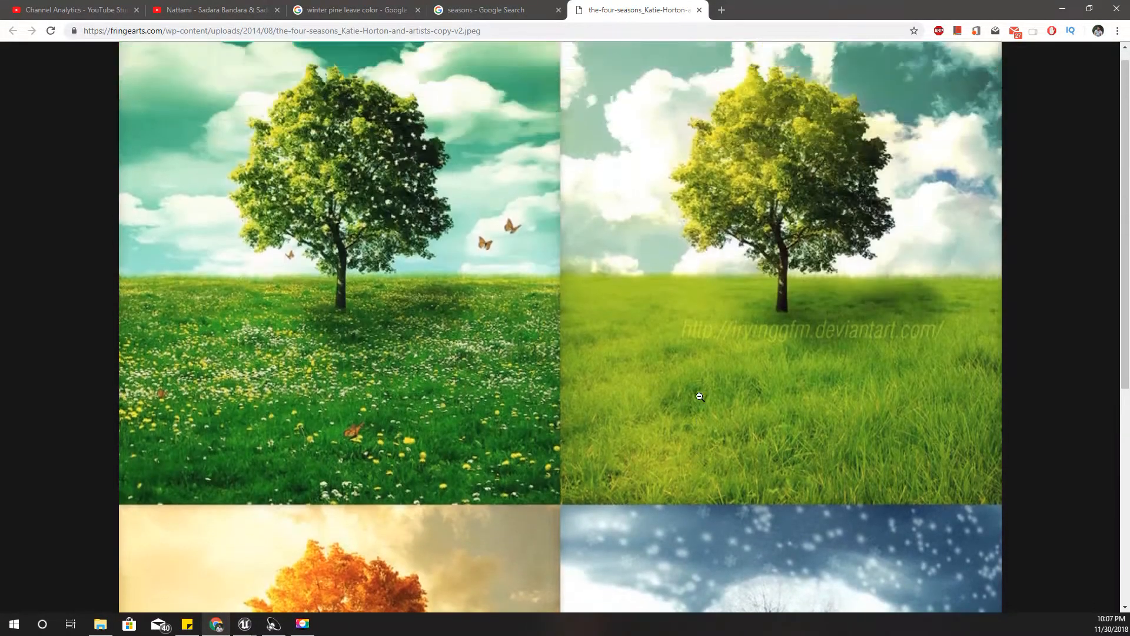
scroll(699, 396, down, 2)
scroll(512, 216, up, 2)
scroll(530, 282, down, 4)
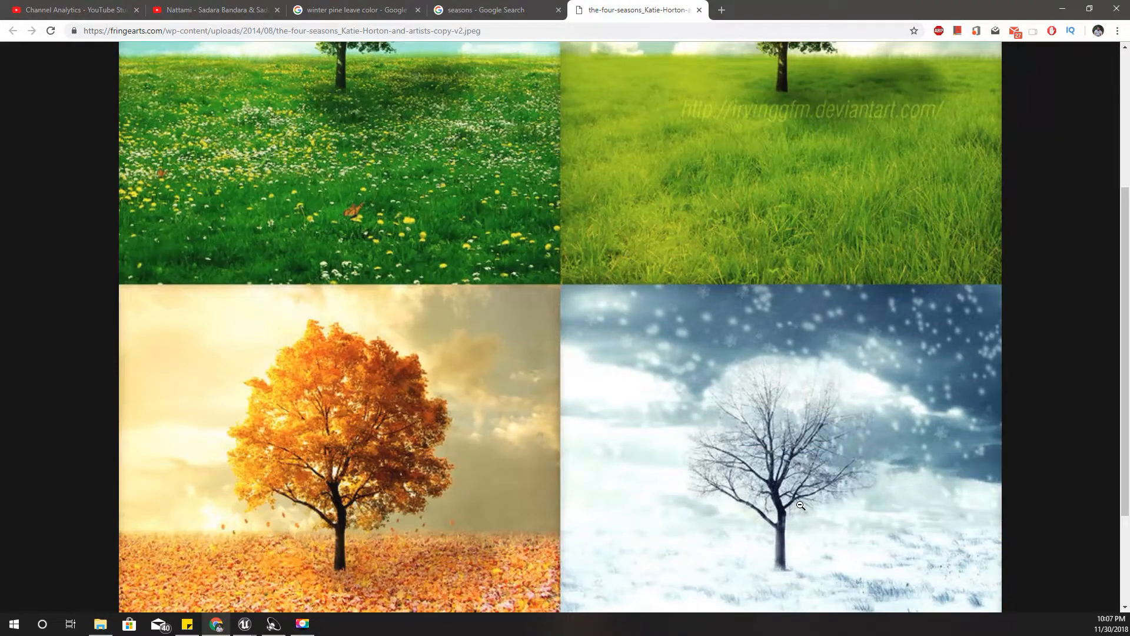
scroll(770, 482, down, 1)
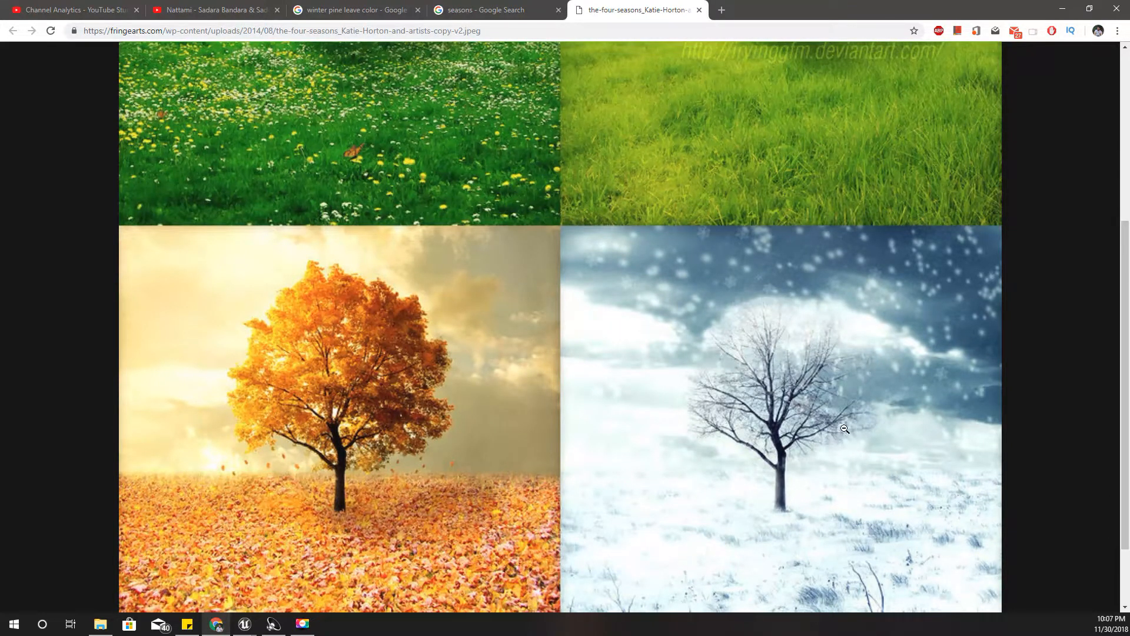
click(795, 425)
click(738, 408)
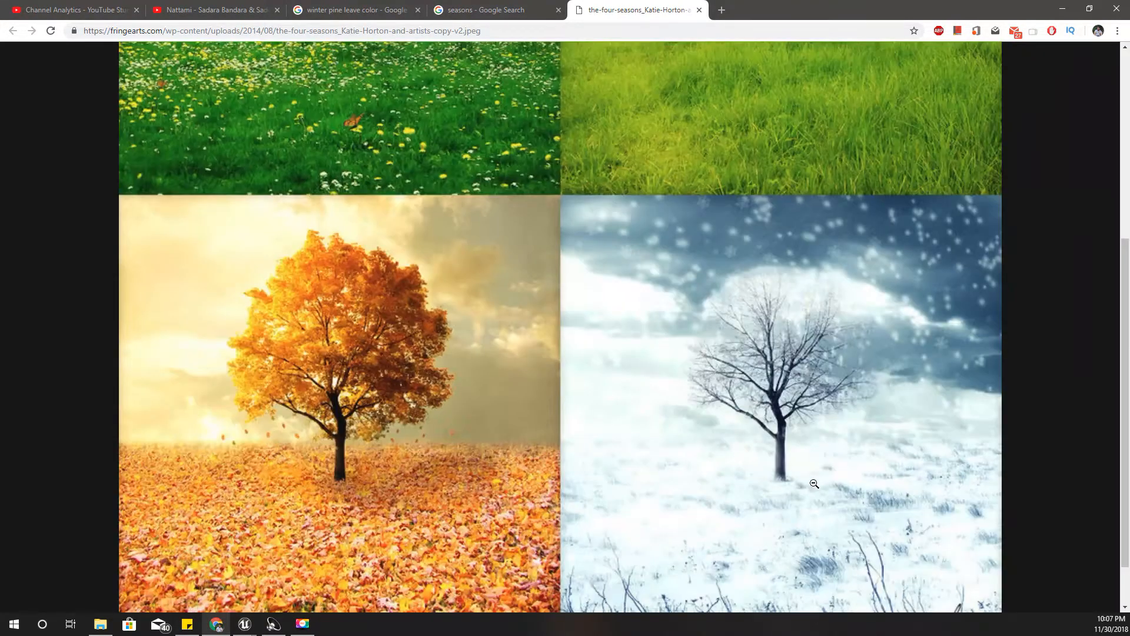
scroll(806, 461, up, 1)
scroll(784, 422, up, 1)
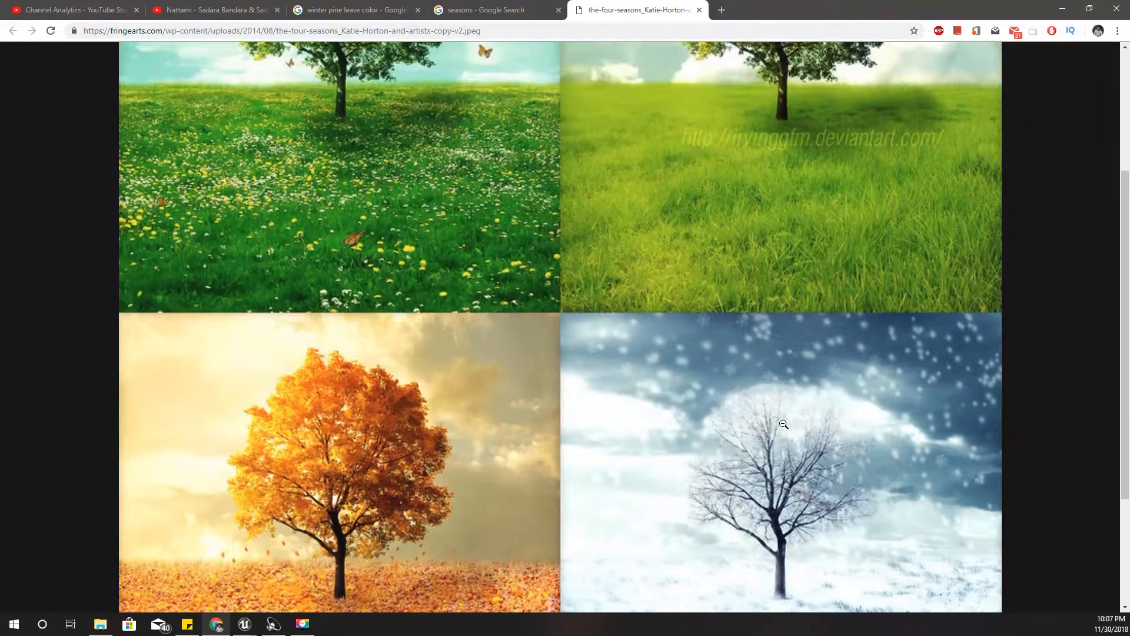
scroll(782, 424, down, 3)
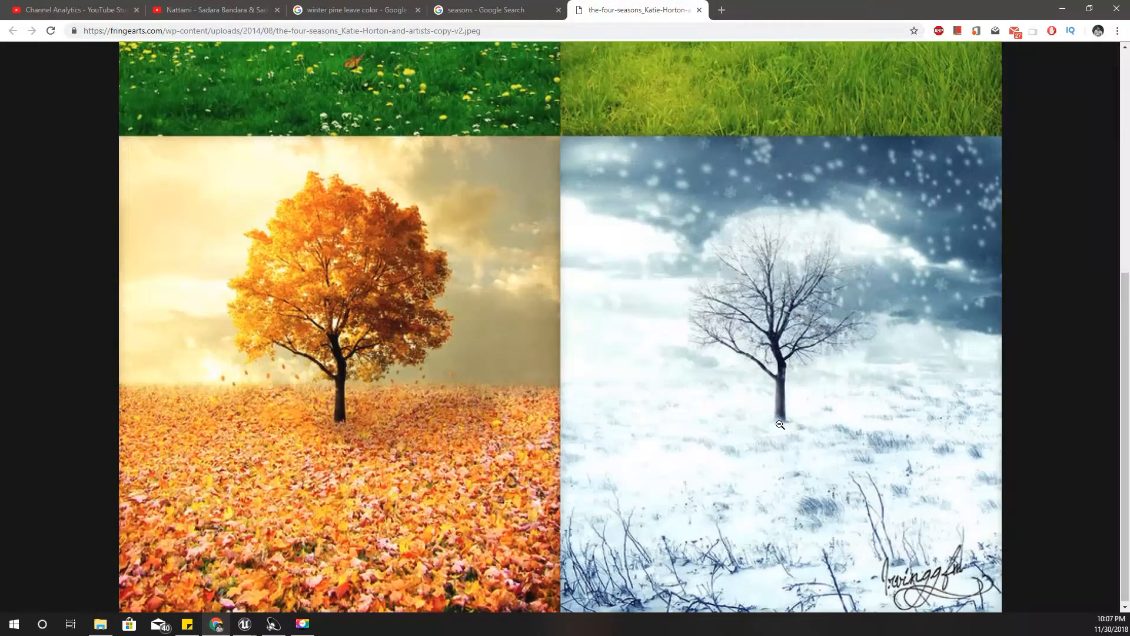
Switch to the Unreal Editor and set the Snow Bias default value in MP_Global to 0
key(alt+Tab)
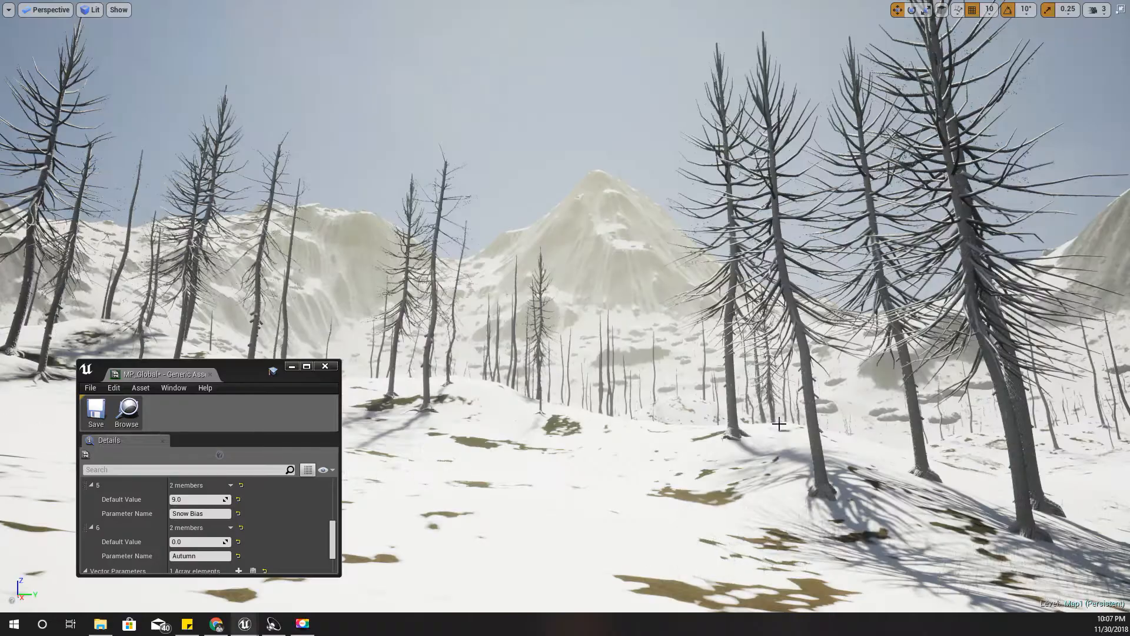
click(200, 500)
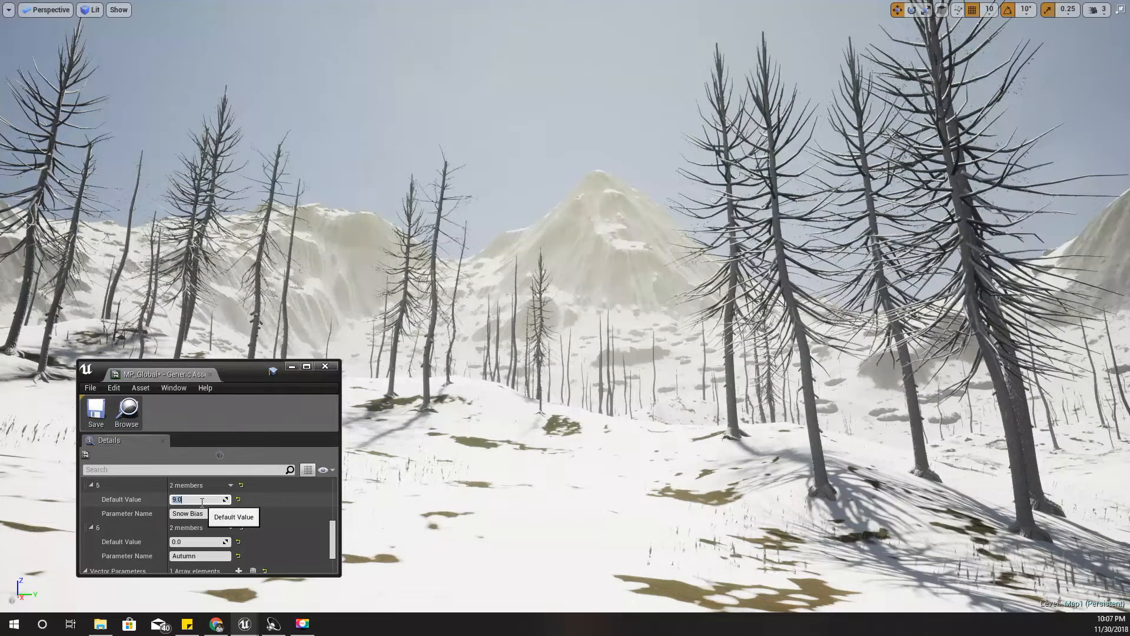
text(0)
key(Return)
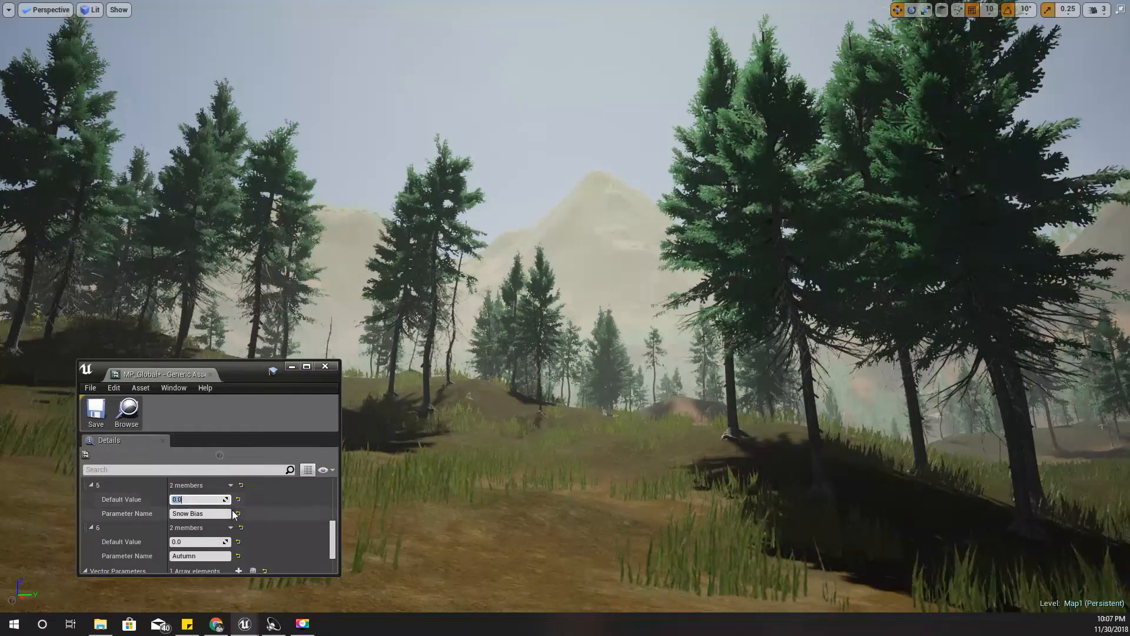
Raise the Snow Bias default value to about 9.96 to cover the landscape in snow
click(240, 507)
drag(187, 499, 507, 499)
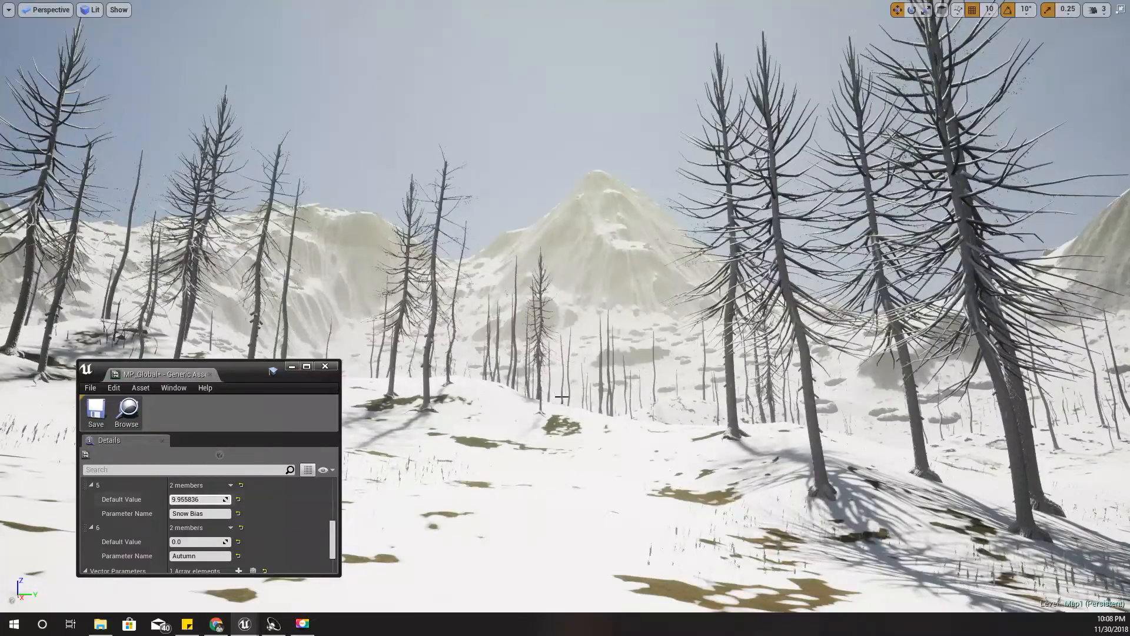
Look around the snowy terrain and lower the Snow Bias default value to about 1.09
right_drag(562, 399, 385, 398)
right_drag(583, 424, 453, 487)
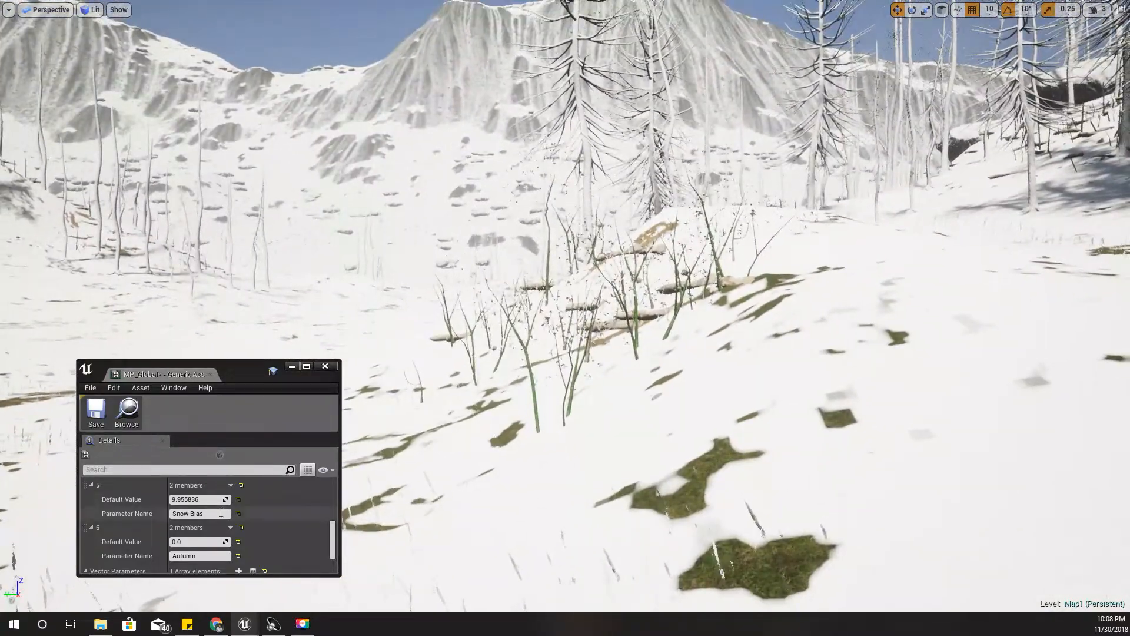
drag(200, 499, 170, 499)
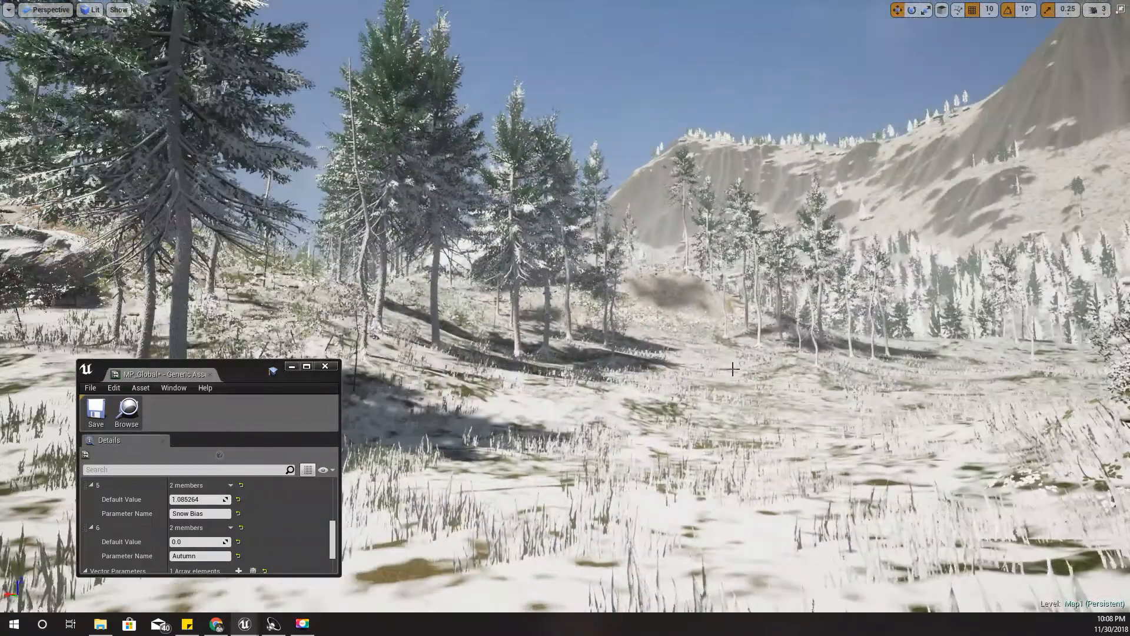
Leave the fullscreen viewport, close the MP_Global window and move the World editor window out of the way
key(F11)
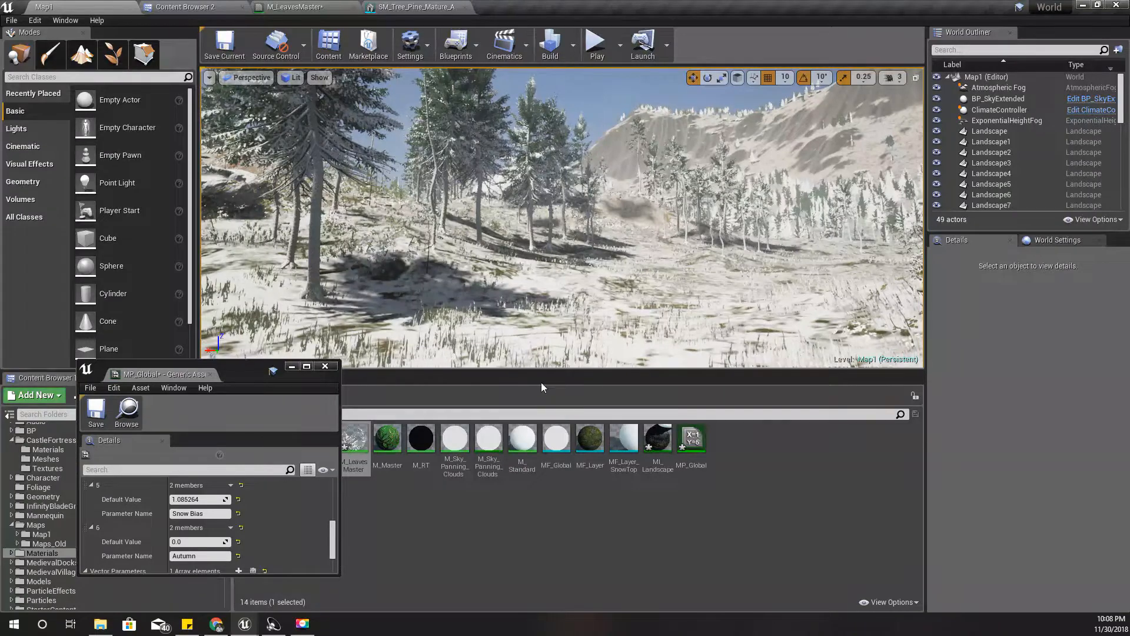
click(325, 366)
drag(812, 6, 36, 282)
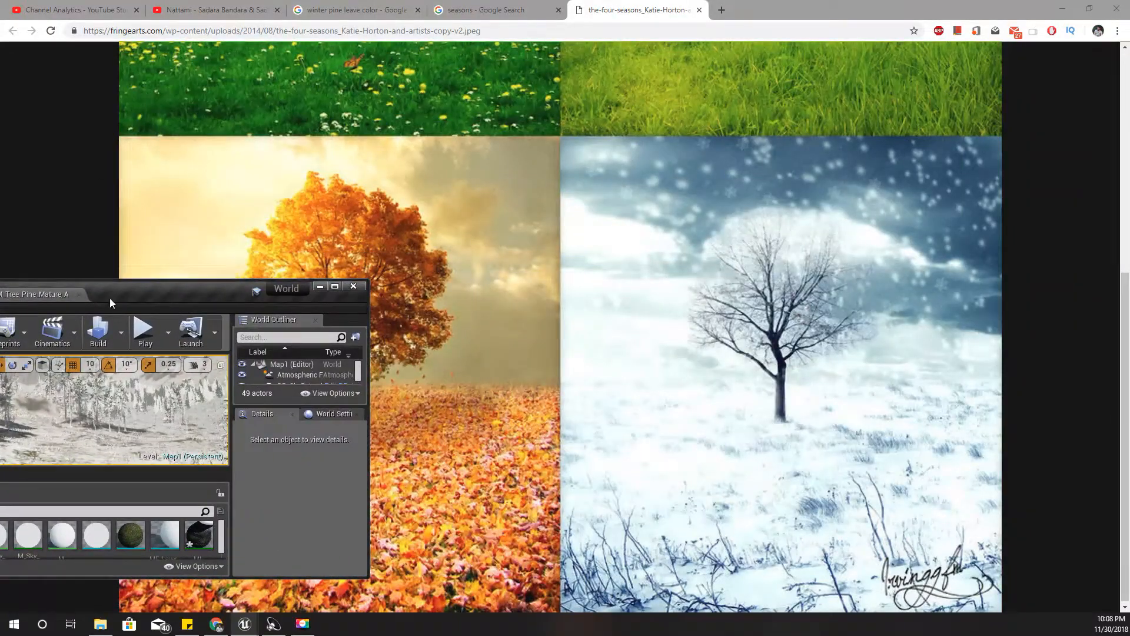
drag(110, 298, 0, 334)
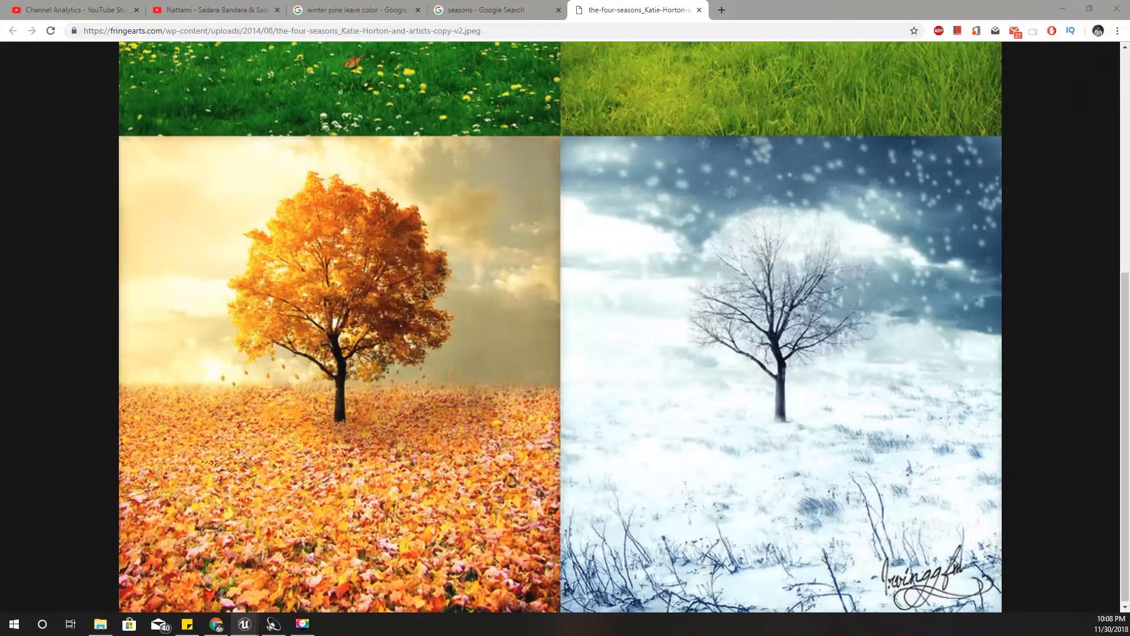
Switch to the World 1 Unreal Editor and decline restoring the previously open assets
mouse_move(256, 630)
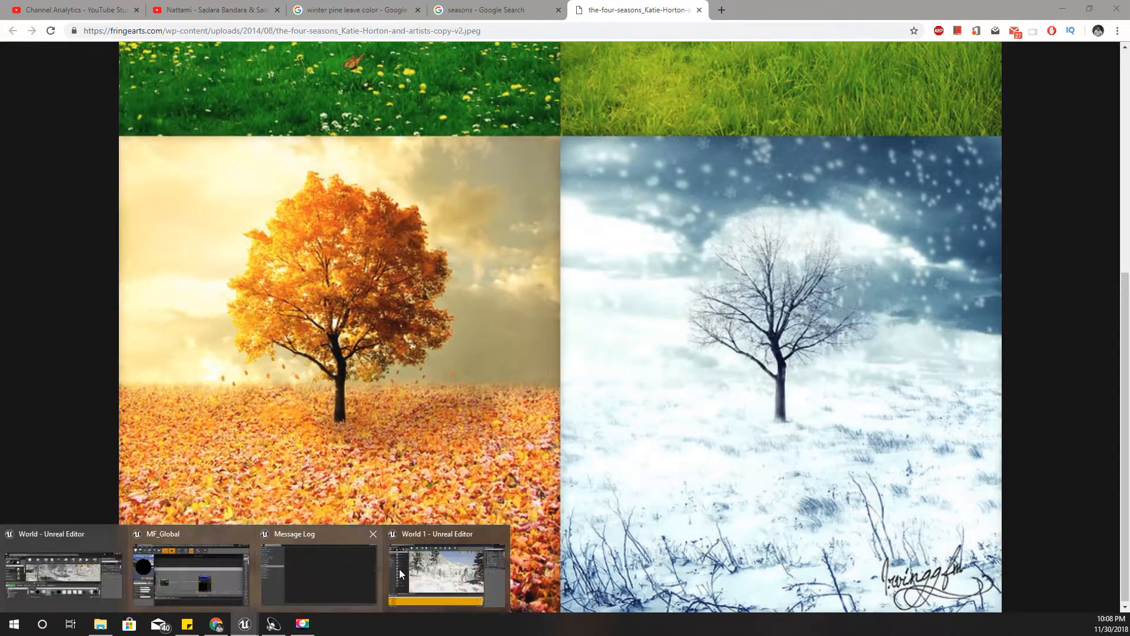
mouse_move(419, 562)
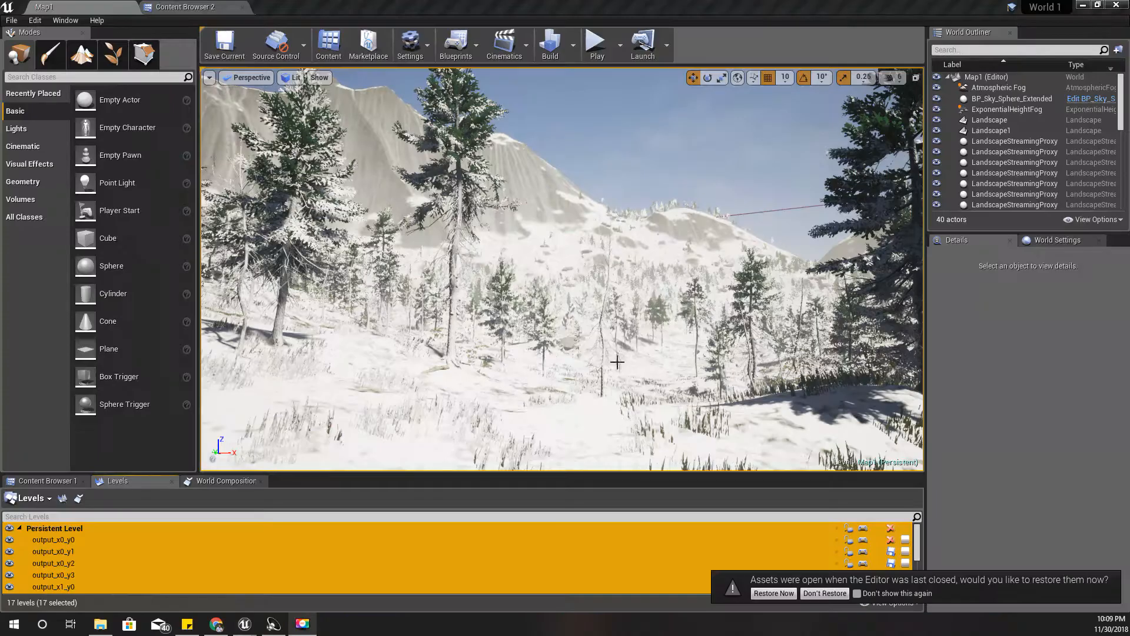
right_drag(615, 361, 633, 343)
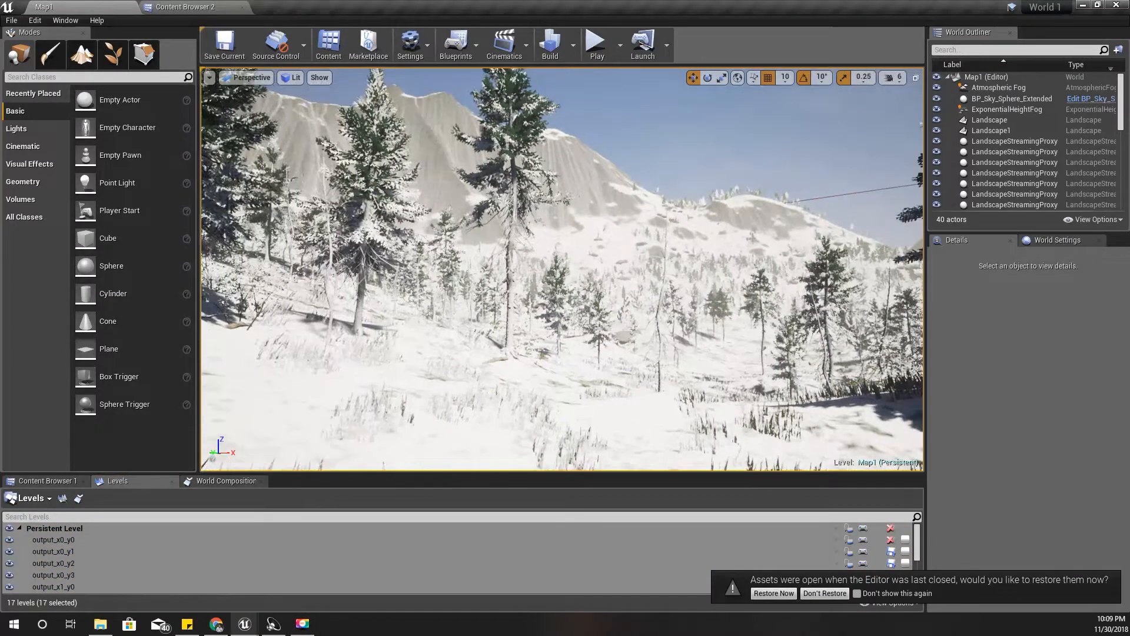
click(824, 594)
Browse to the project's Materials folder and open the M_LeavesMaster material
click(47, 481)
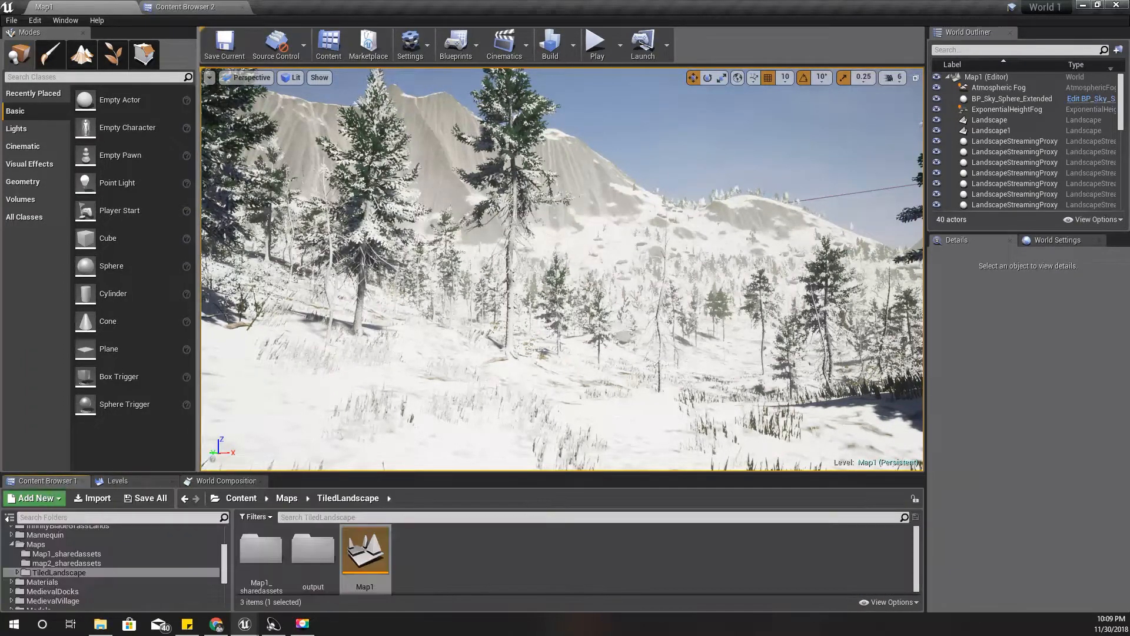
right_drag(562, 269, 507, 277)
scroll(120, 568, down, 2)
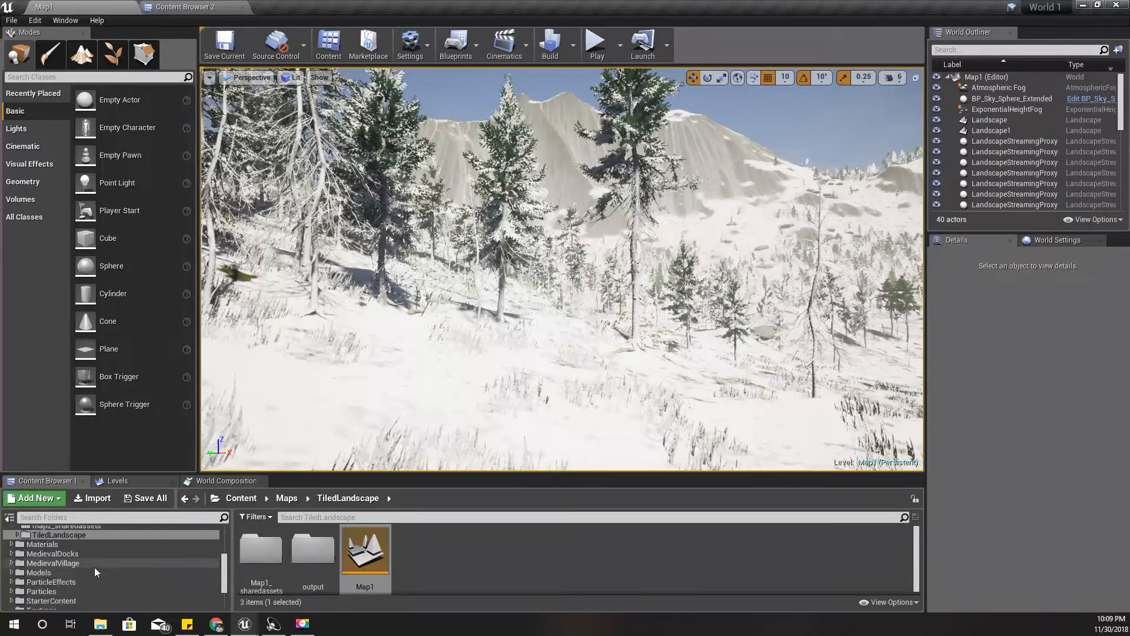
scroll(82, 569, up, 1)
click(59, 564)
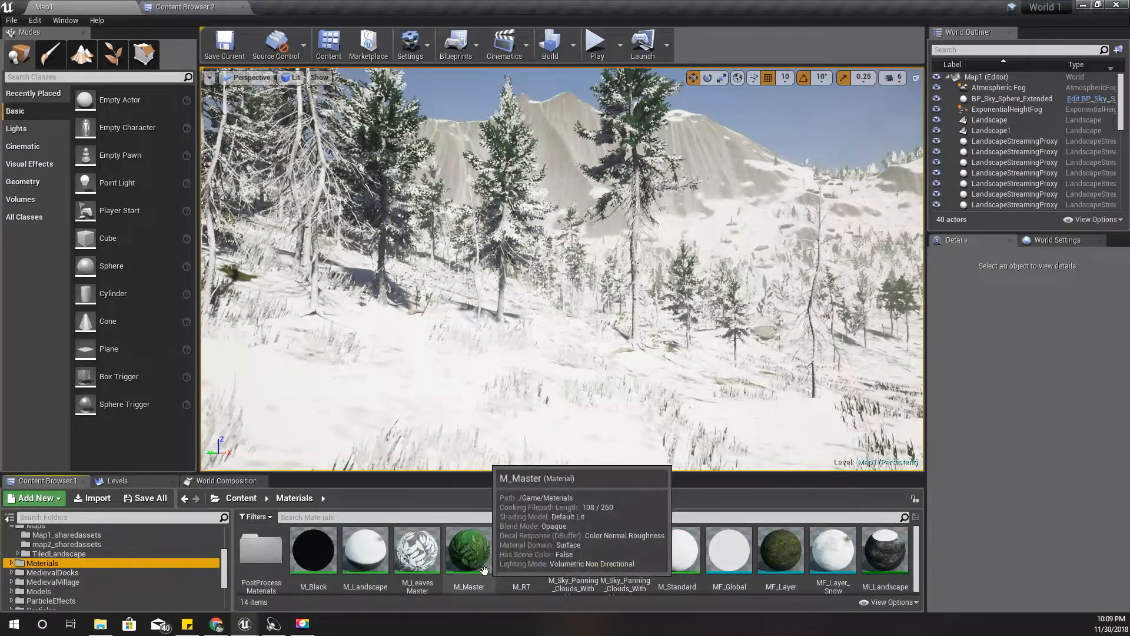
double_click(419, 552)
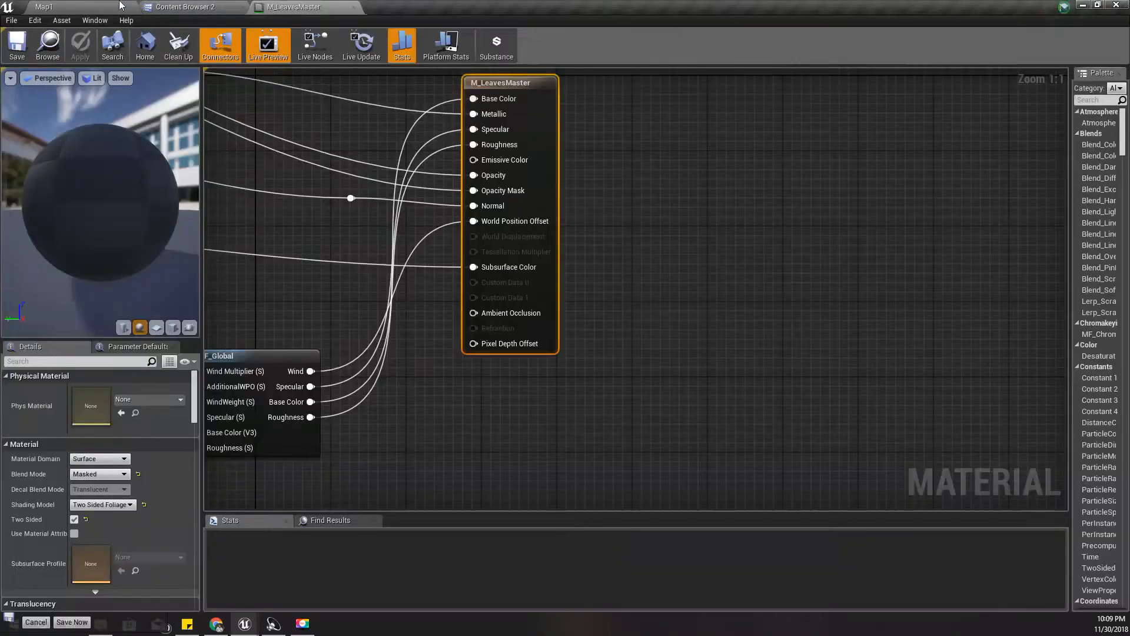
click(47, 7)
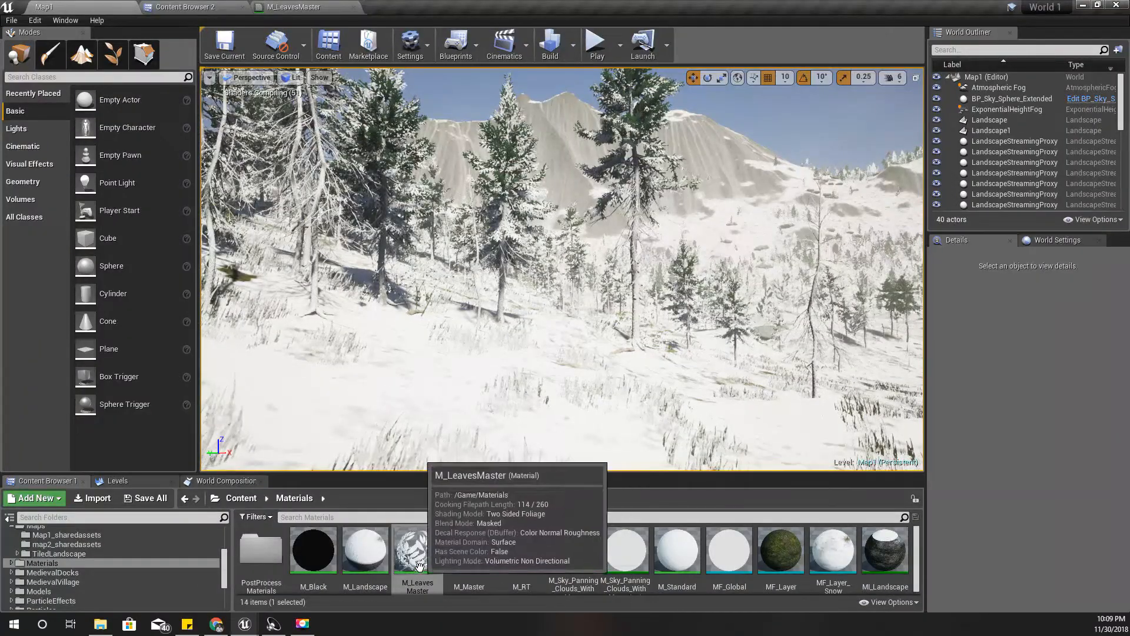
scroll(419, 566, down, 1)
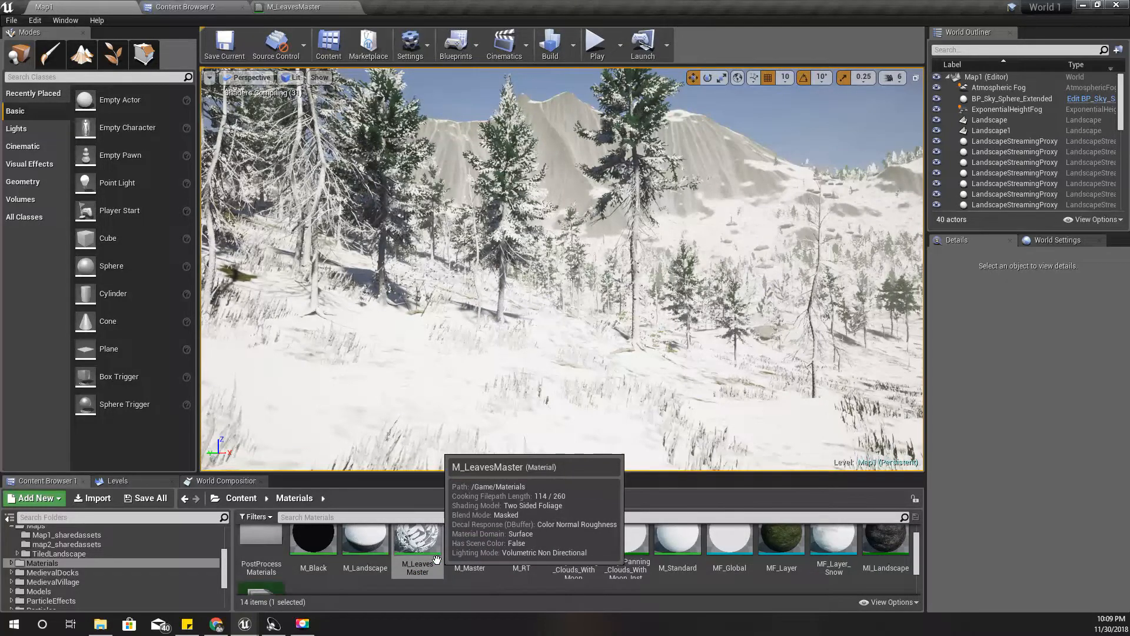
double_click(437, 558)
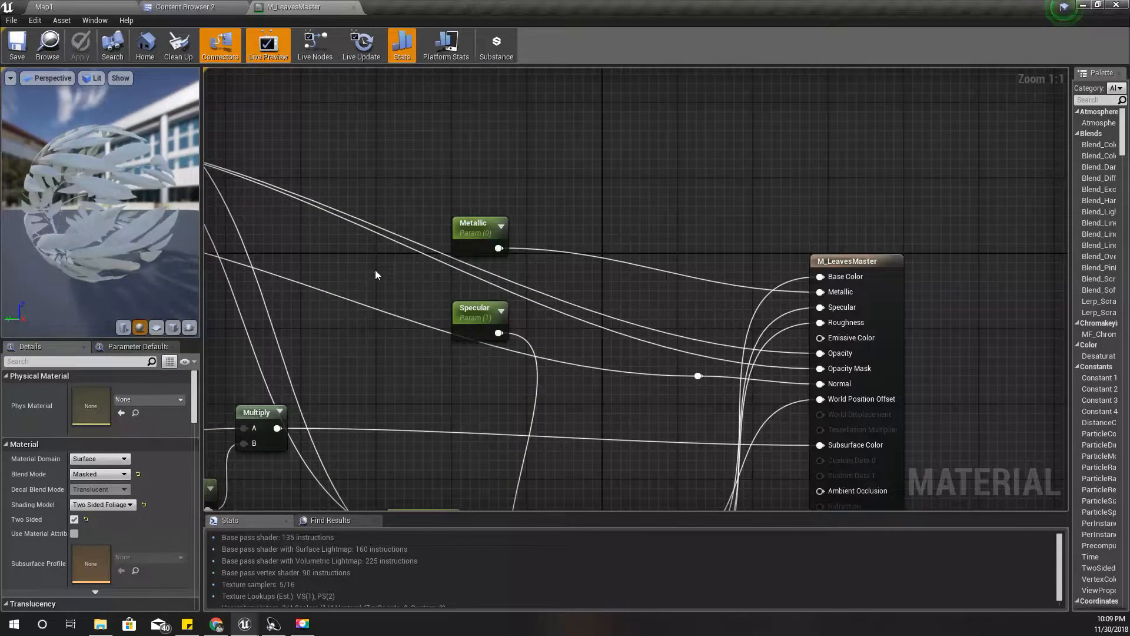
Move the Normal texture node further down, away from the Base texture node
right_drag(375, 271, 882, 356)
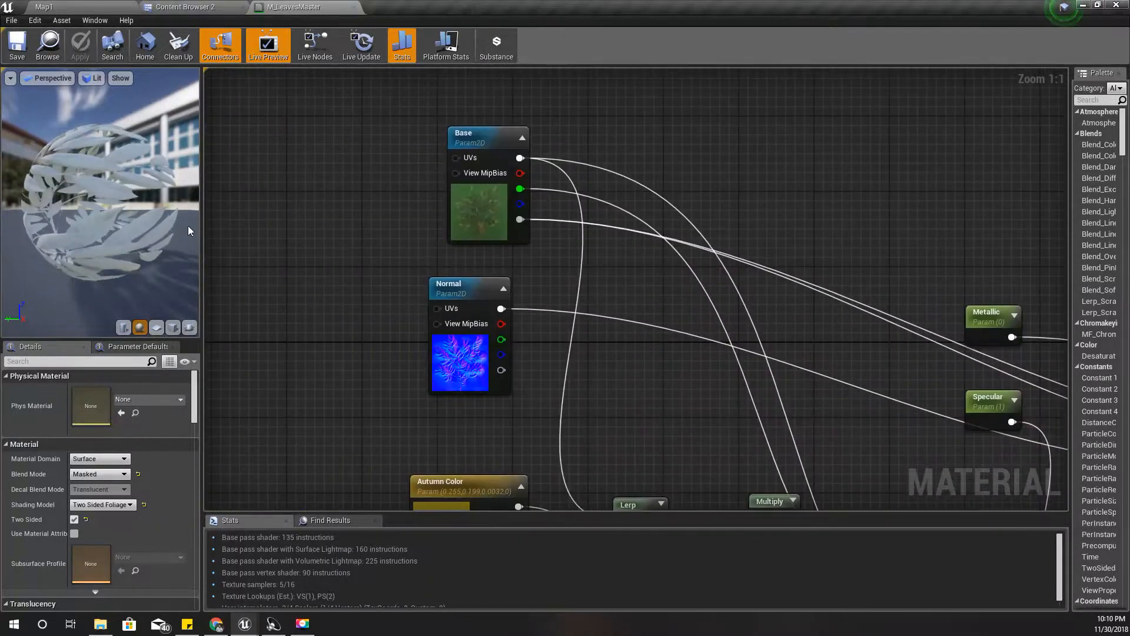
drag(158, 227, 277, 226)
right_drag(567, 256, 493, 215)
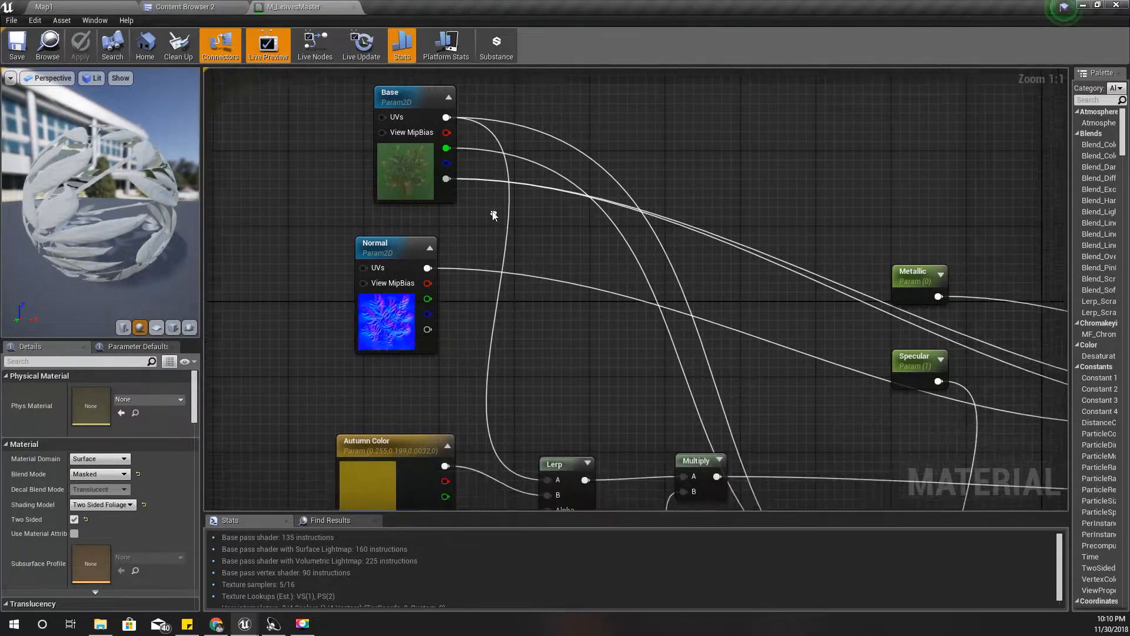
drag(387, 244, 415, 321)
right_drag(418, 231, 383, 265)
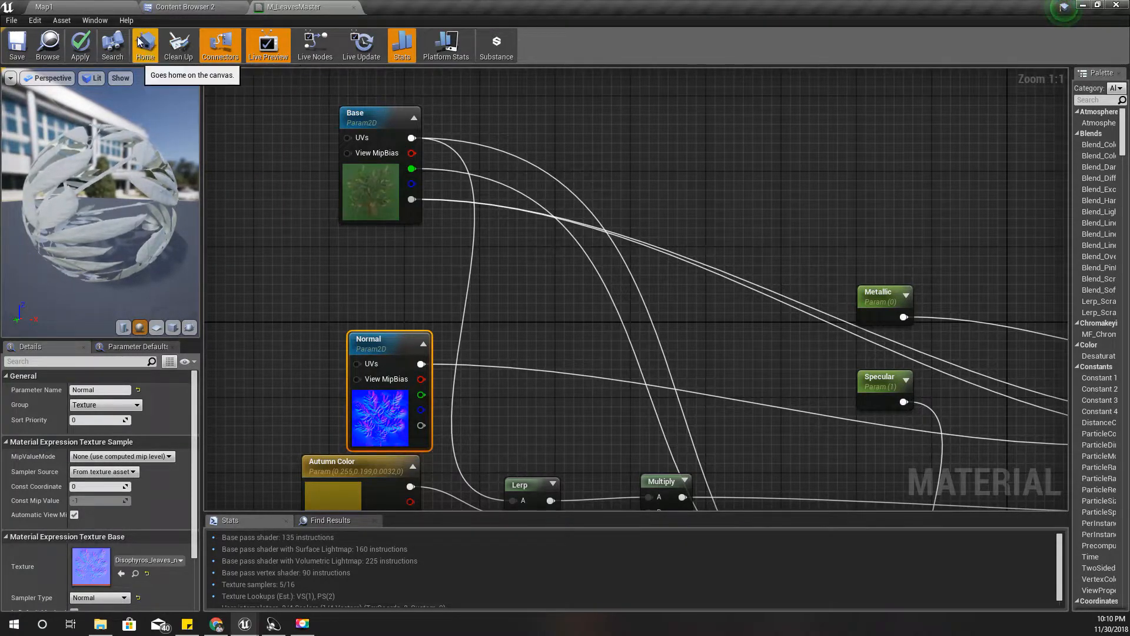
Open the MP_Global parameter collection from the Materials folder and lower the Snow Bias default value to clear the snow
click(76, 5)
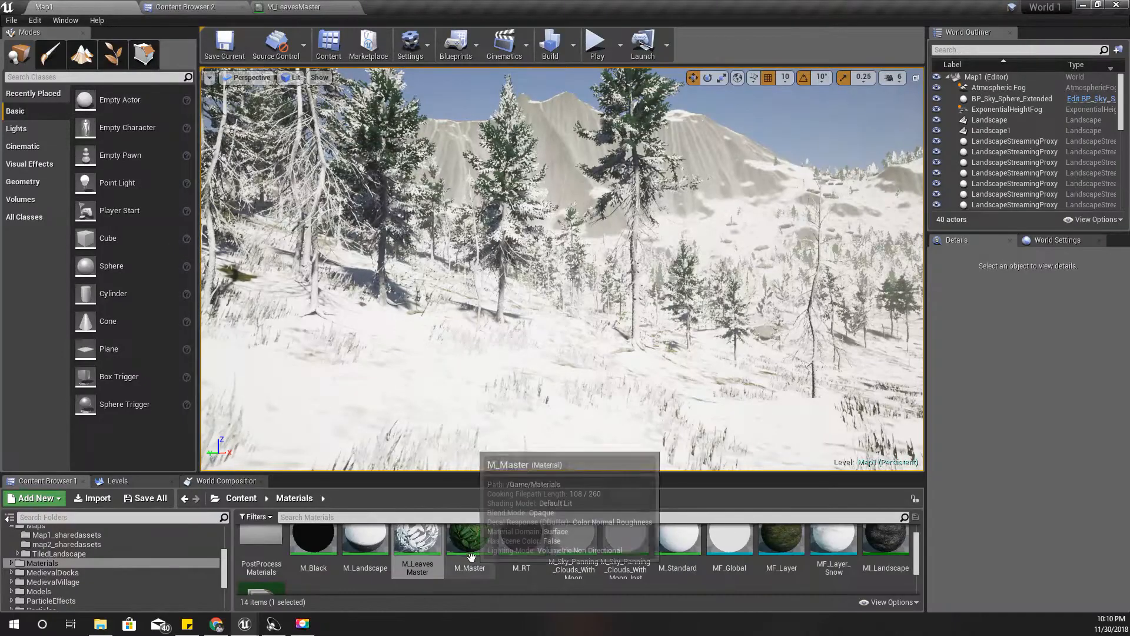
scroll(514, 584, down, 1)
double_click(260, 562)
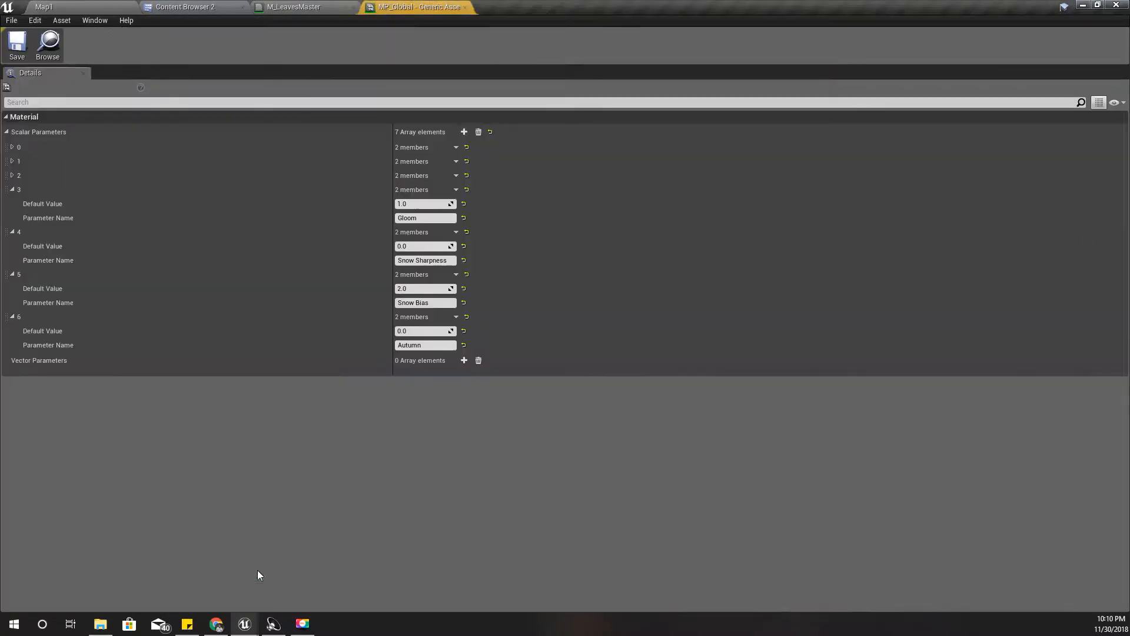
click(415, 289)
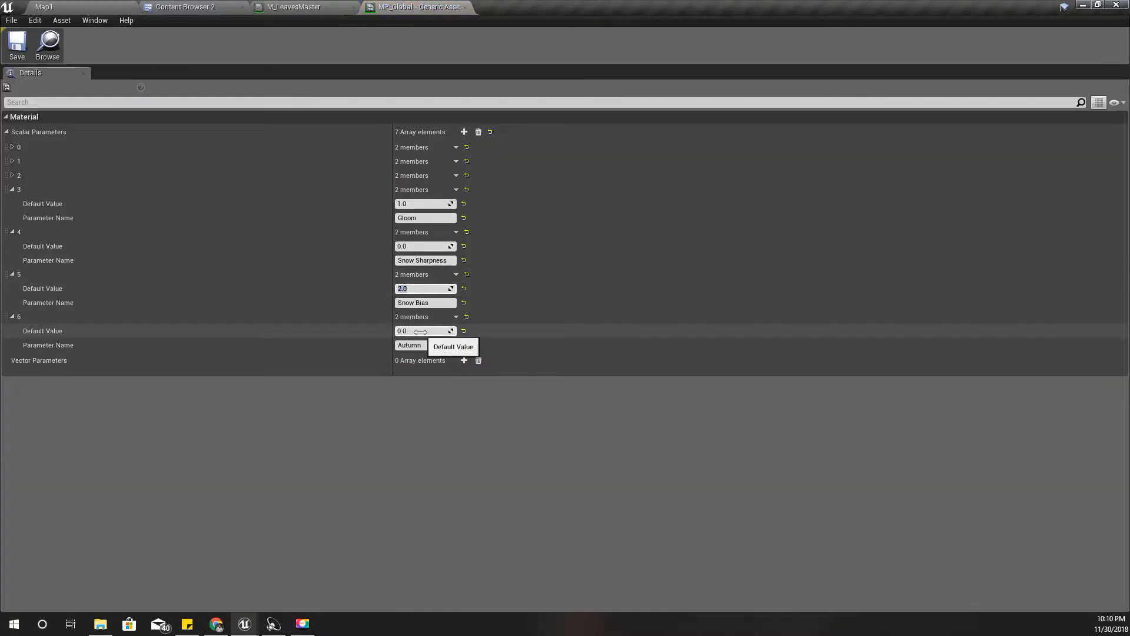
Return to the M_LeavesMaster material and inspect the leaves on the preview sphere from closer and different angles
click(302, 6)
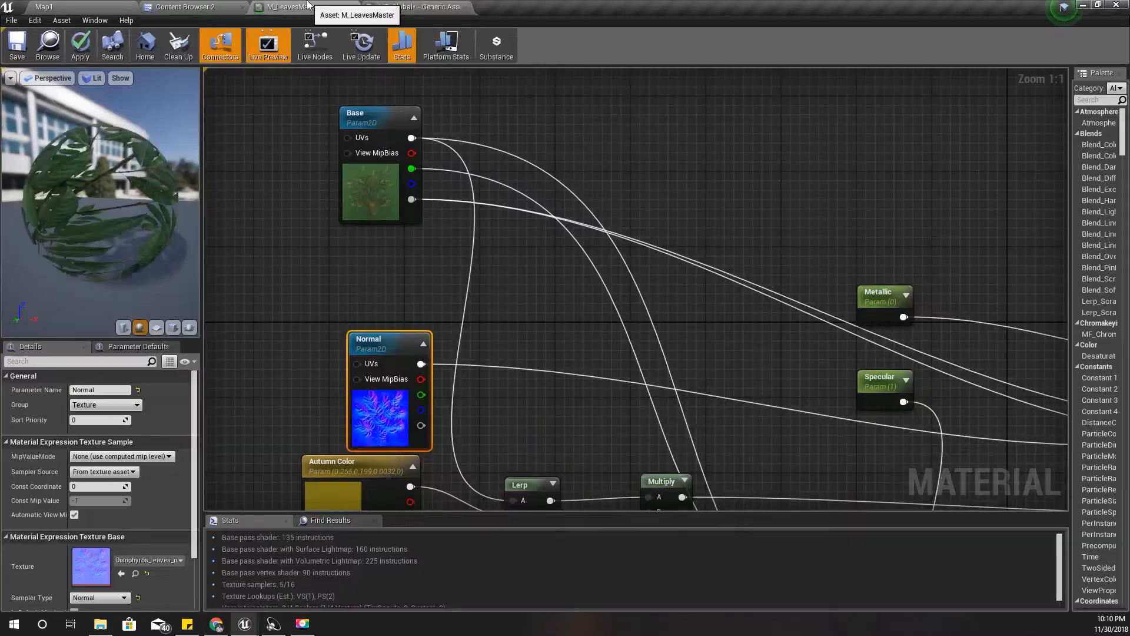
drag(82, 182, 93, 203)
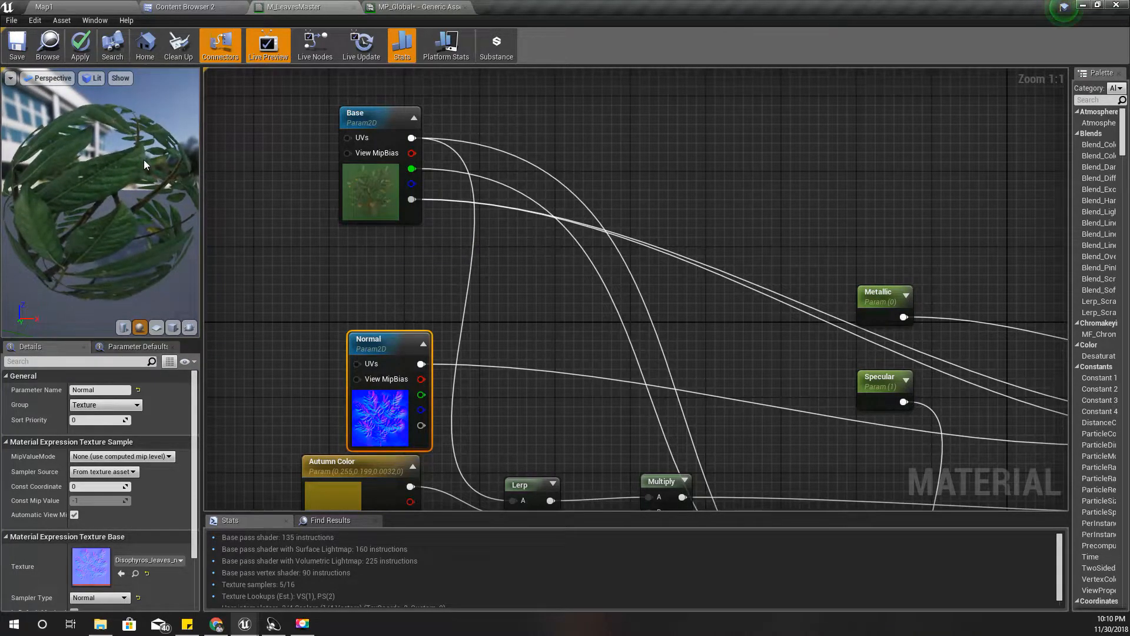
drag(106, 202, 150, 201)
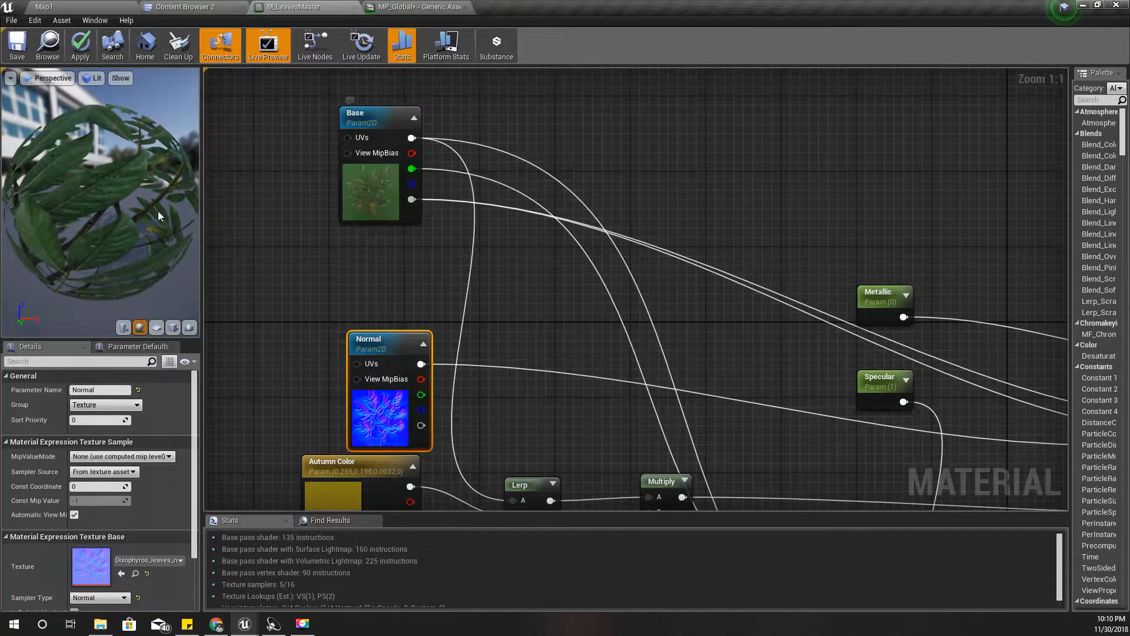
Add a Subtract node that takes the Base texture's alpha as A and its green channel as B
drag(157, 216, 110, 295)
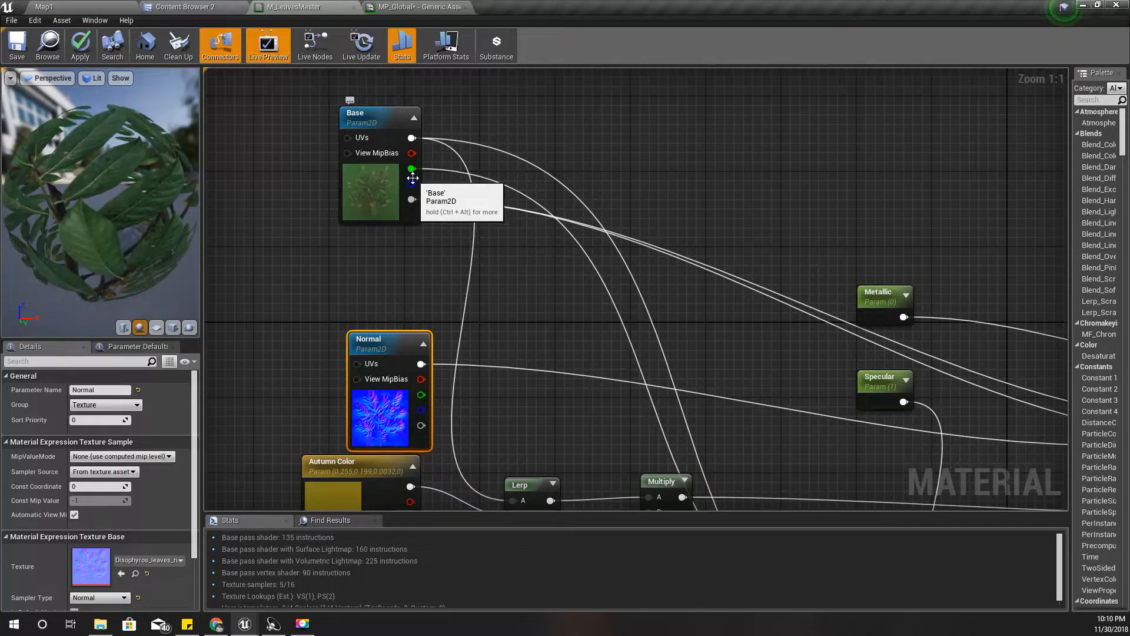
drag(413, 177, 447, 259)
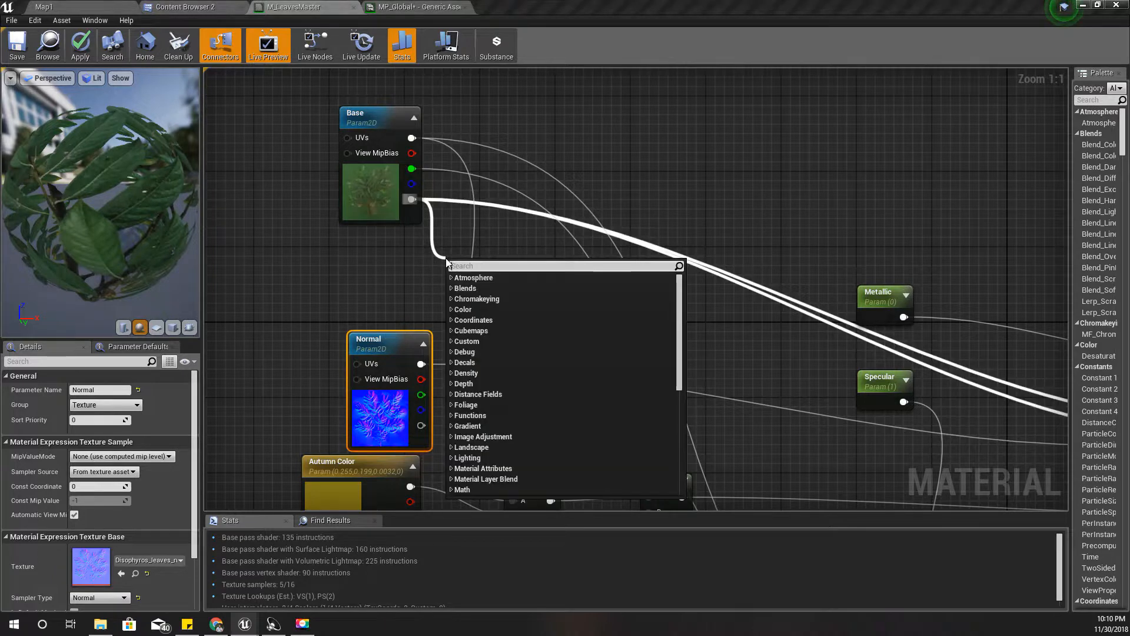
text(s)
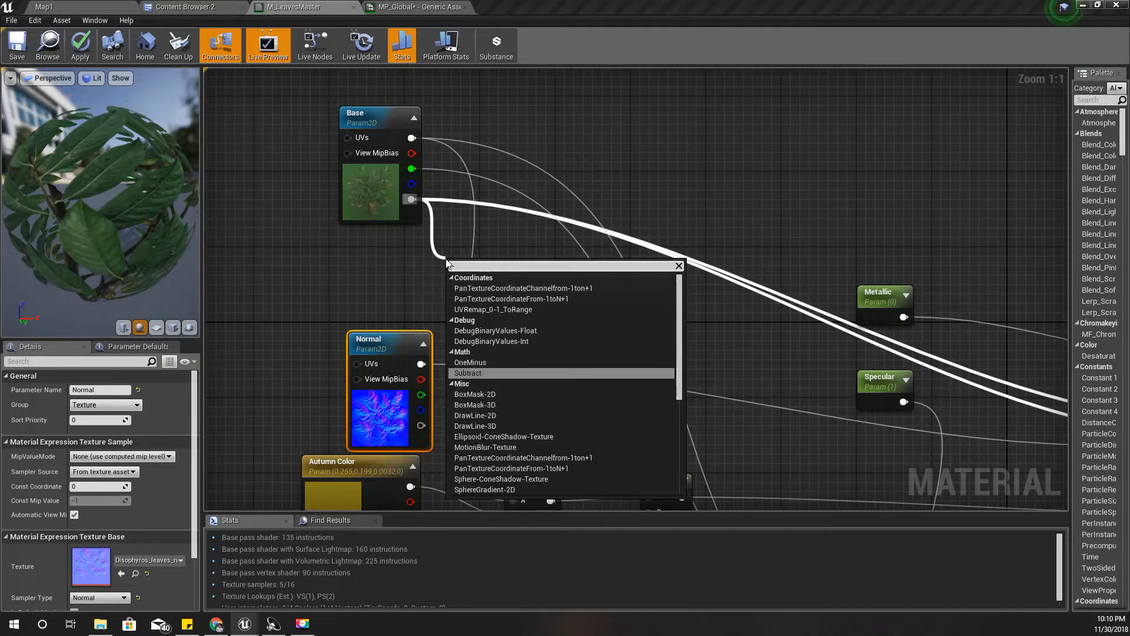
key(Return)
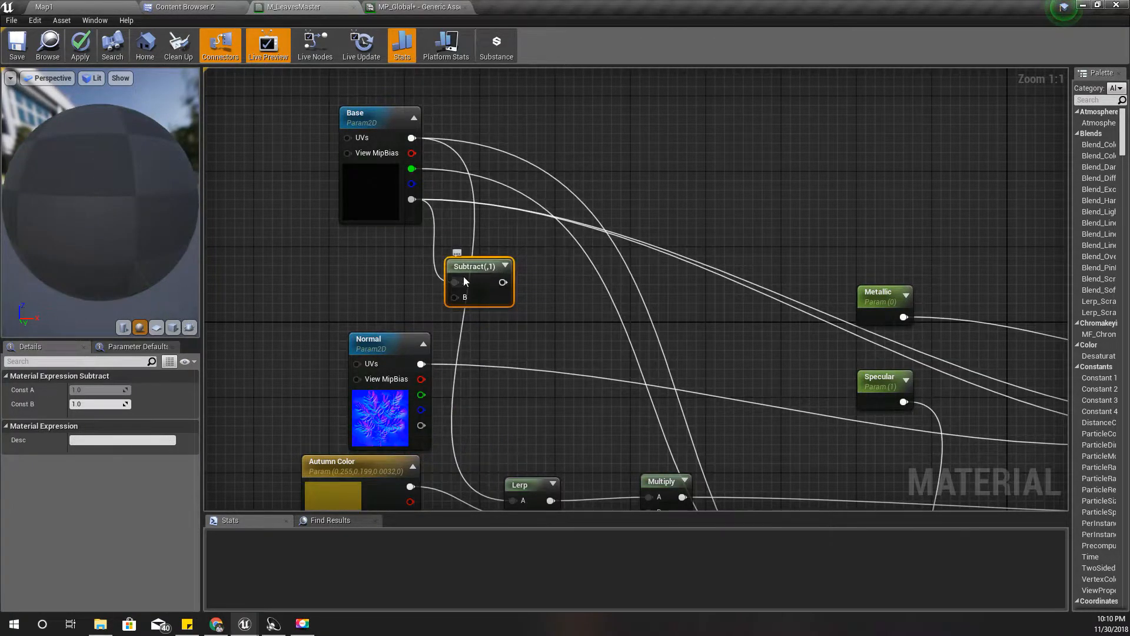
drag(473, 280, 525, 278)
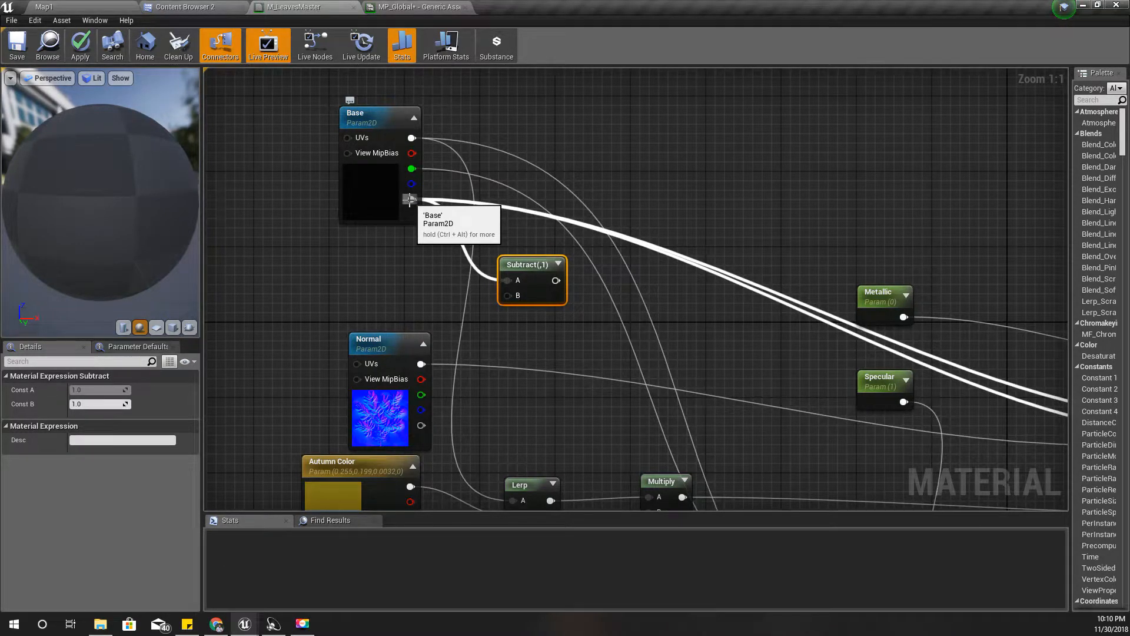
drag(412, 169, 507, 296)
Connect the Subtract result to the material output in place of the direct Base alpha link, and space out the Base, Normal and Subtract nodes
right_drag(556, 281, 360, 218)
drag(361, 218, 661, 378)
right_drag(661, 378, 1067, 470)
drag(595, 295, 560, 267)
drag(364, 166, 445, 249)
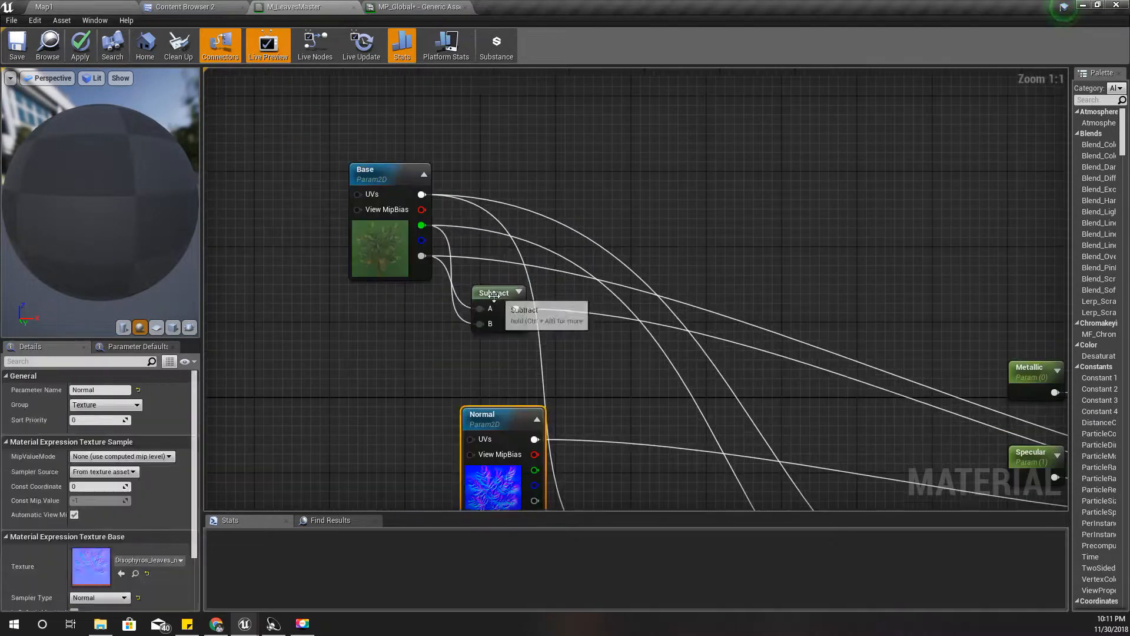
drag(496, 296, 571, 315)
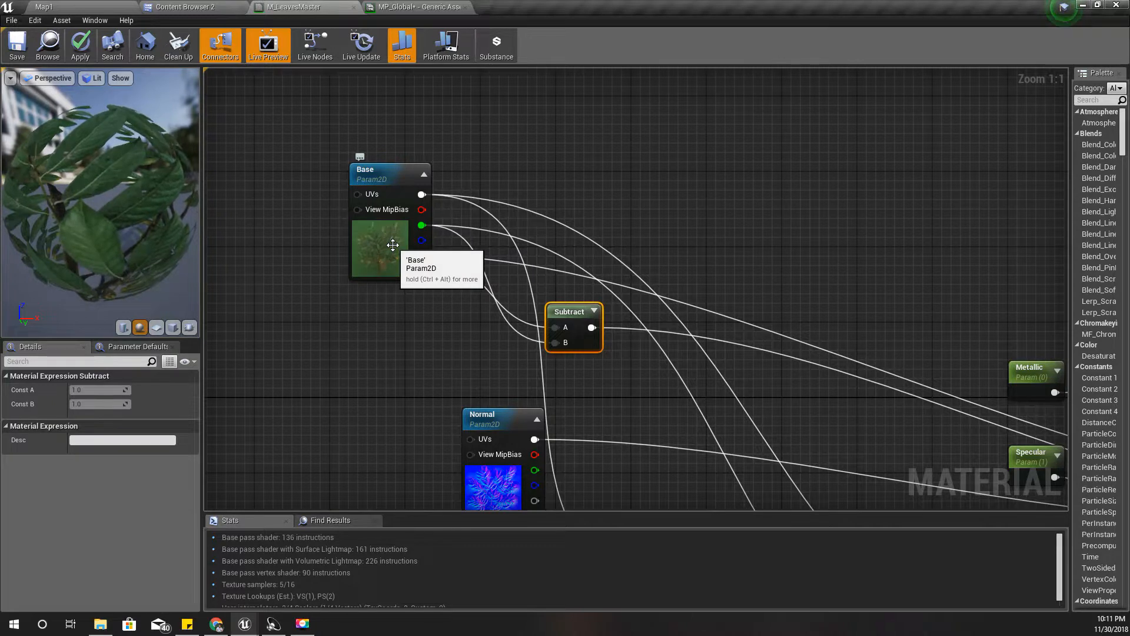
Insert a Multiply node between the Base texture's green channel and the Subtract node's B input, and tidy the nodes around it
right_drag(422, 238, 421, 202)
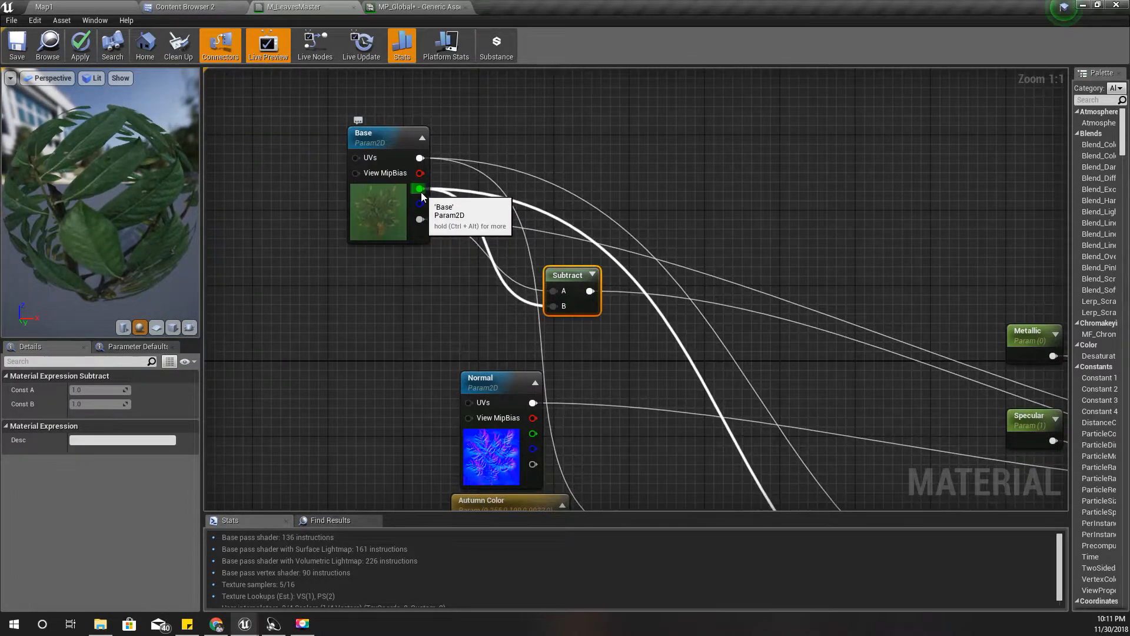
drag(420, 189, 417, 290)
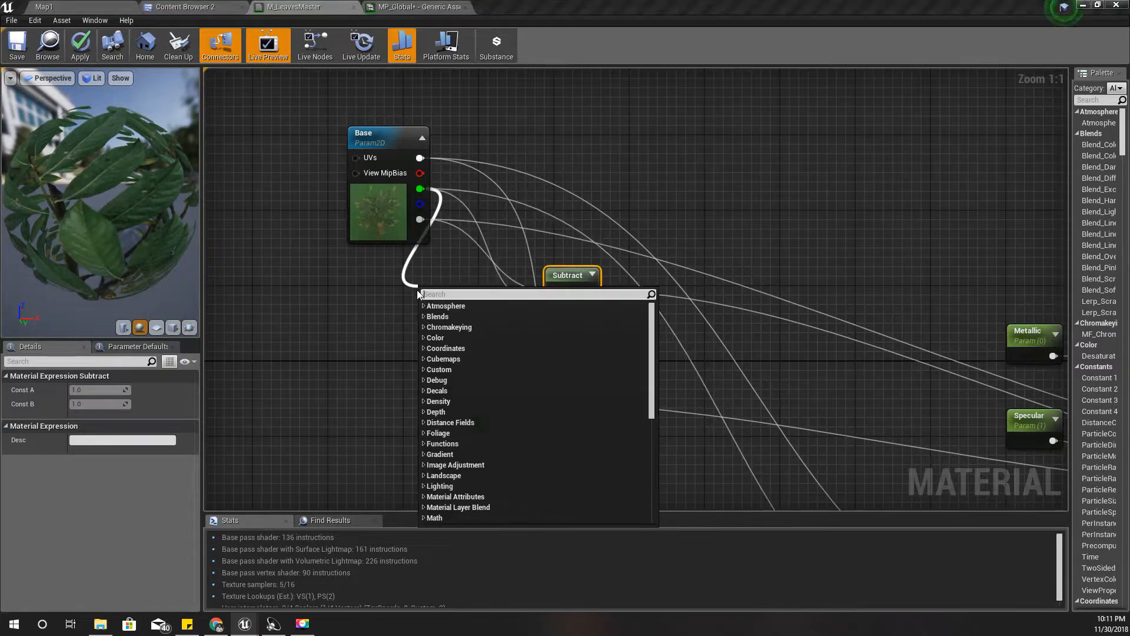
text(*)
key(Return)
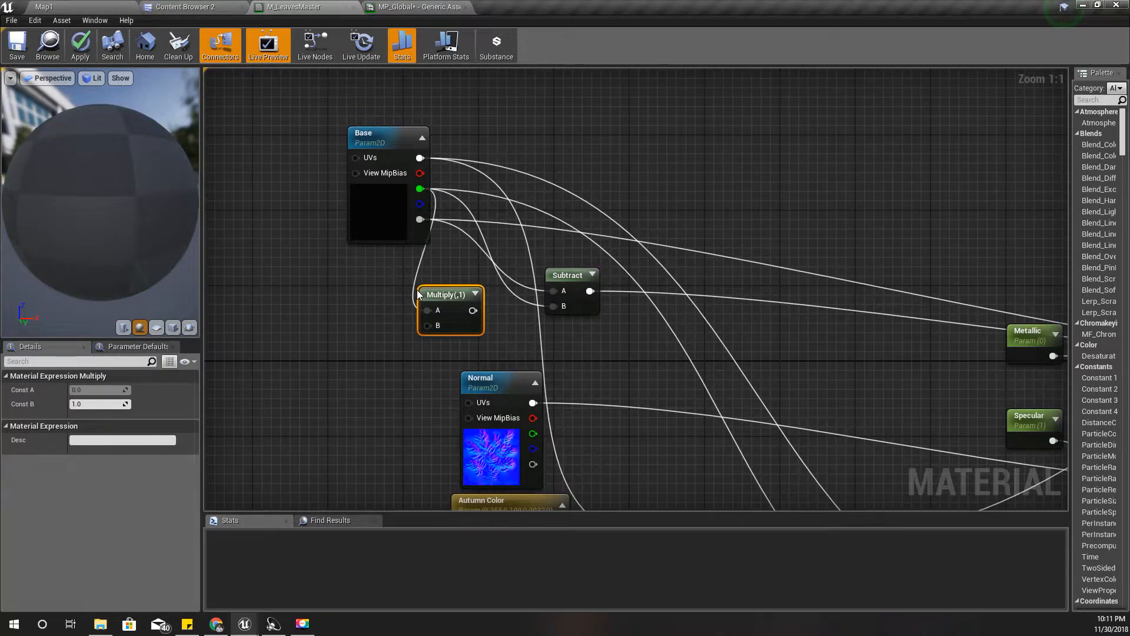
drag(473, 311, 554, 306)
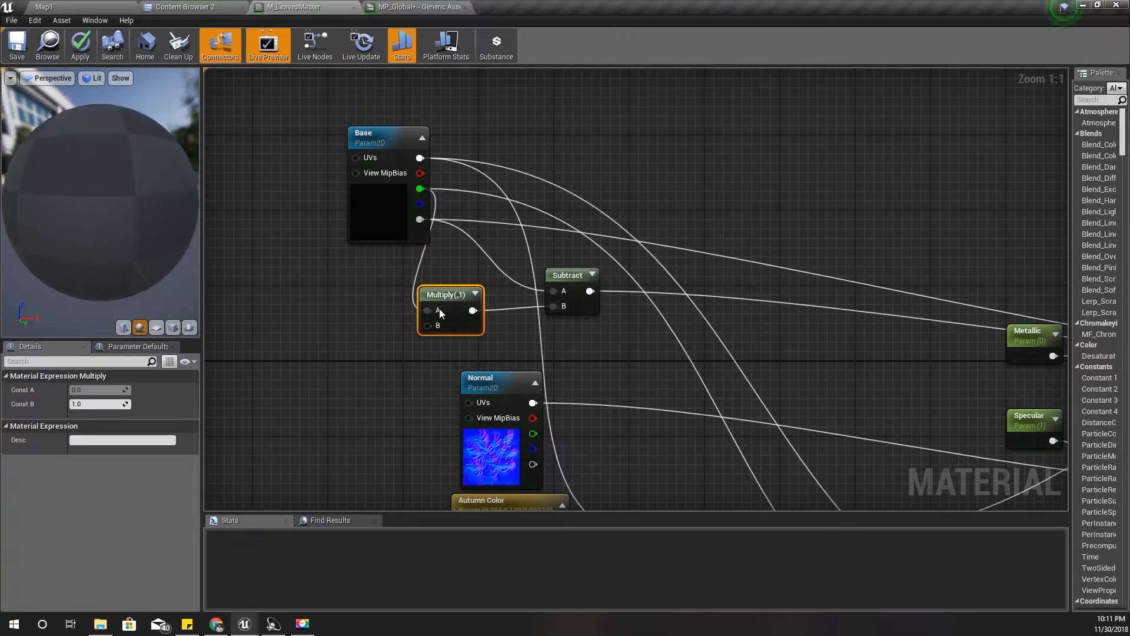
drag(440, 326, 453, 307)
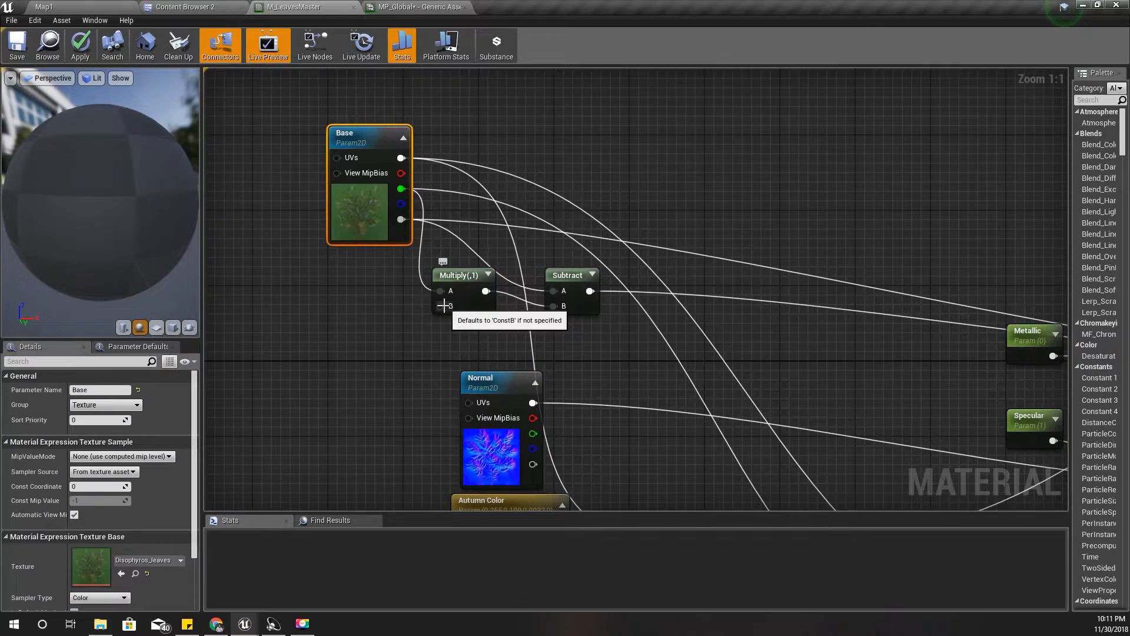
Add an MP_Global collection parameter node feeding the Multiply node's B input, and look up the Snow Bias parameter in MP_Global
right_click(337, 314)
click(378, 335)
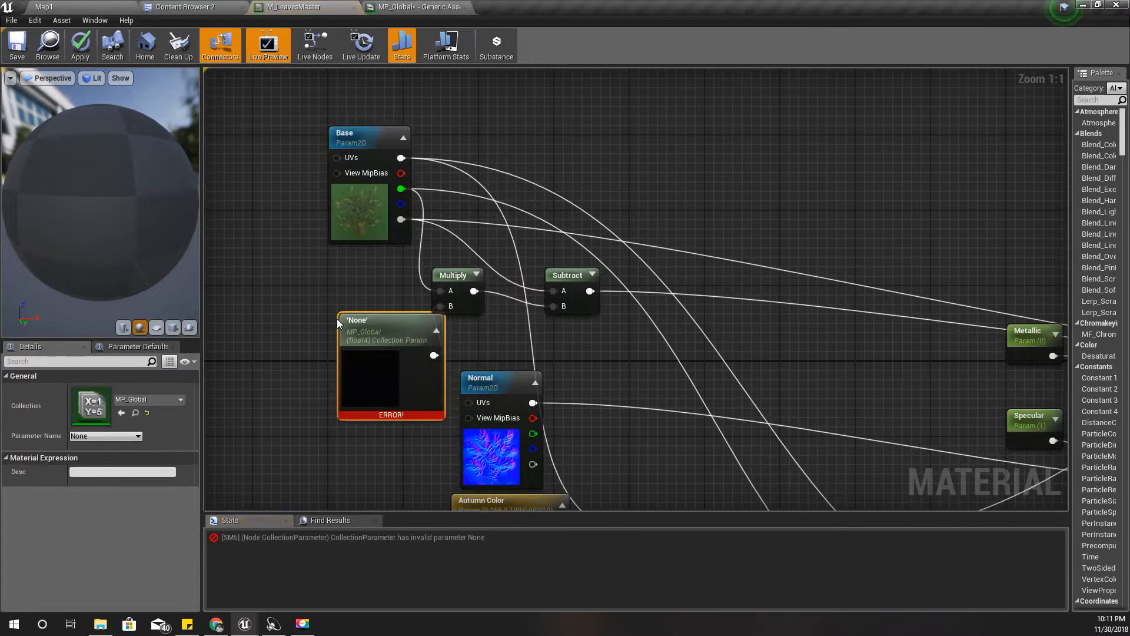
click(412, 7)
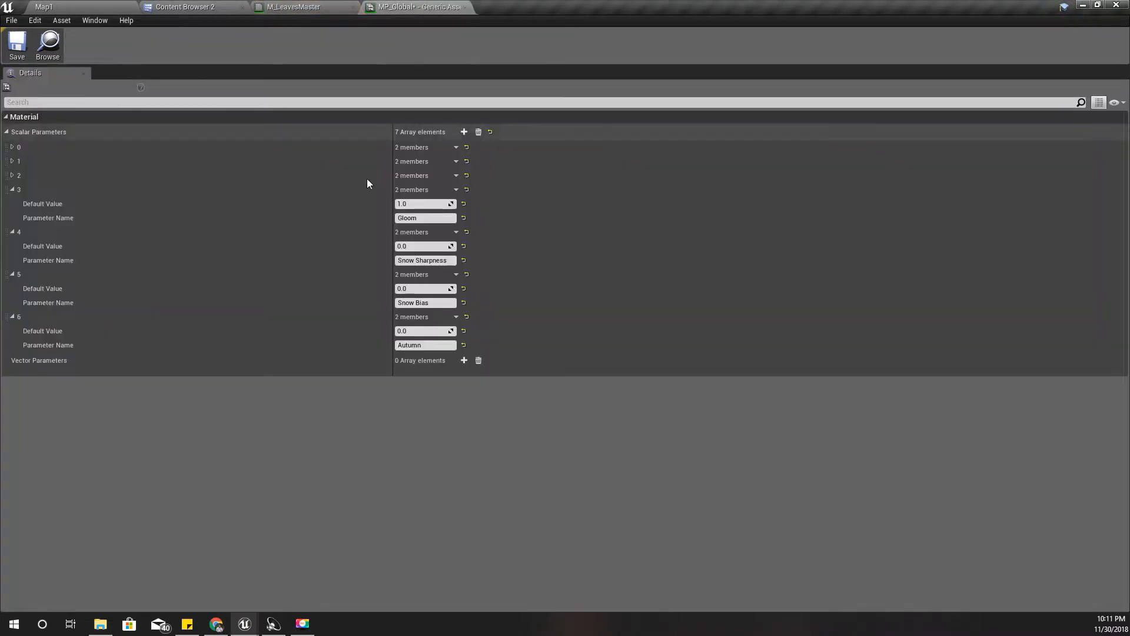
click(429, 303)
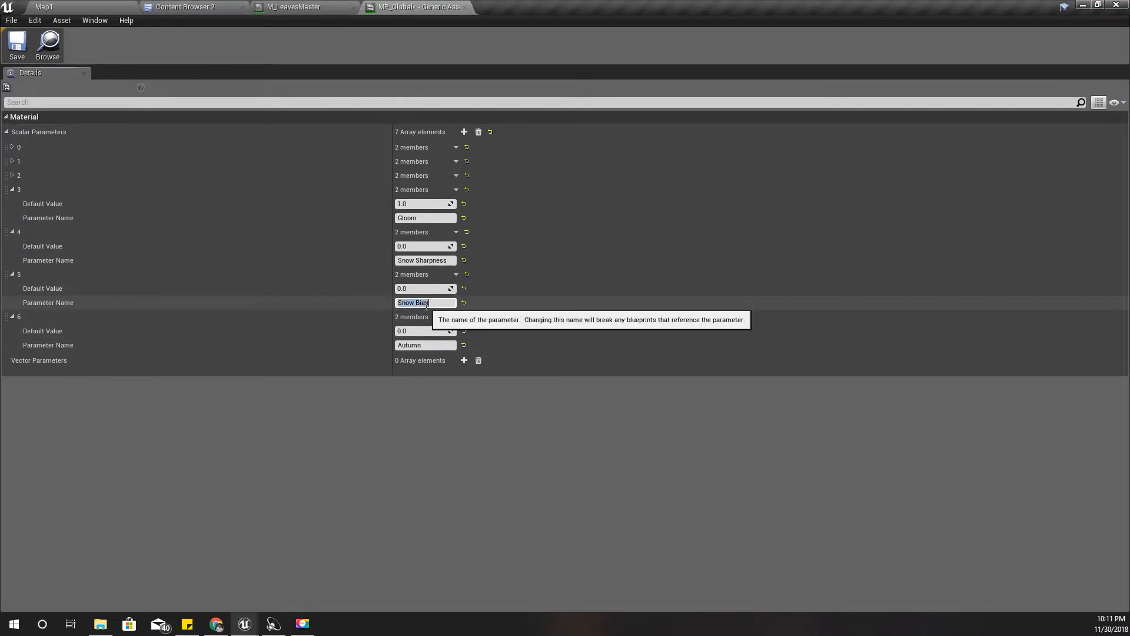
click(297, 7)
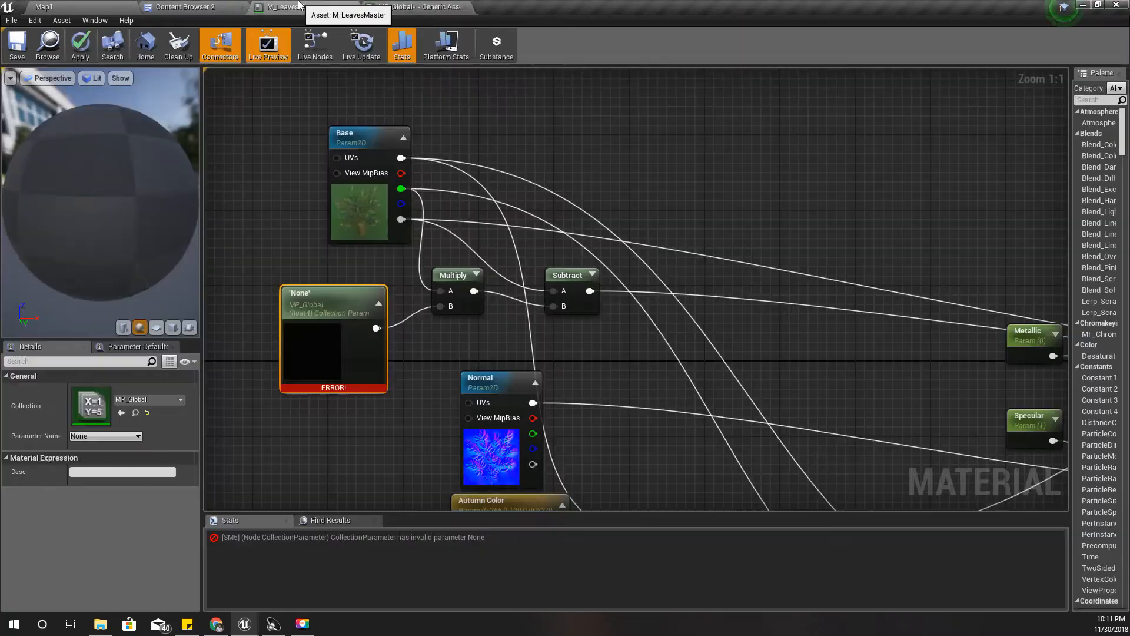
Assign the Snow Bias parameter to the MP_Global collection node, reposition the node beside Multiply, and apply the material
right_drag(434, 359, 560, 341)
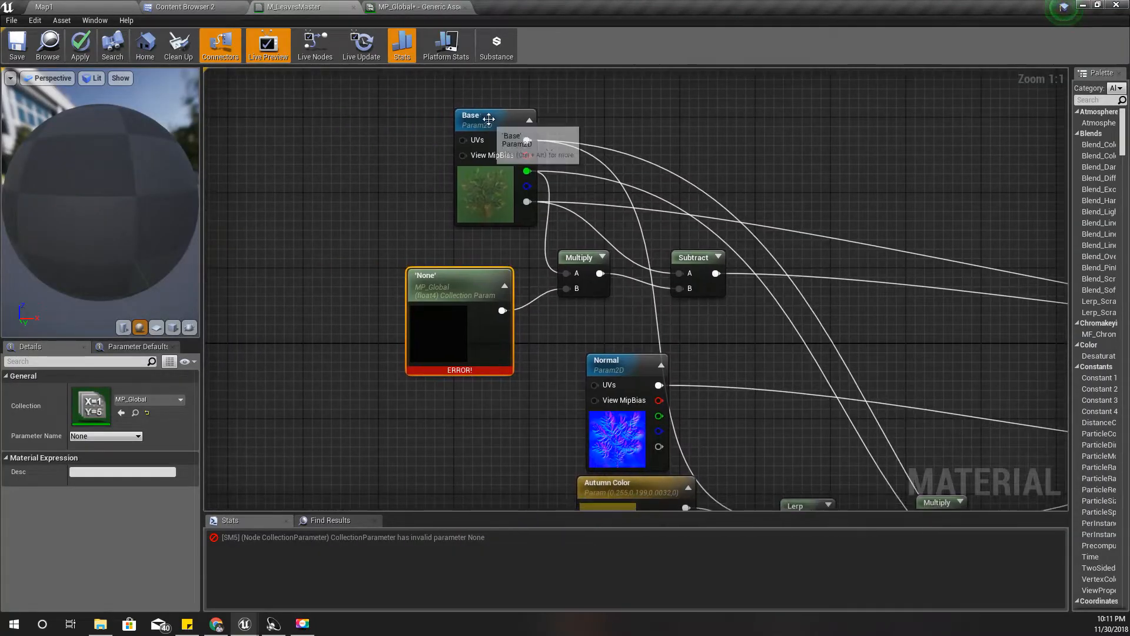
drag(483, 115, 442, 103)
click(436, 321)
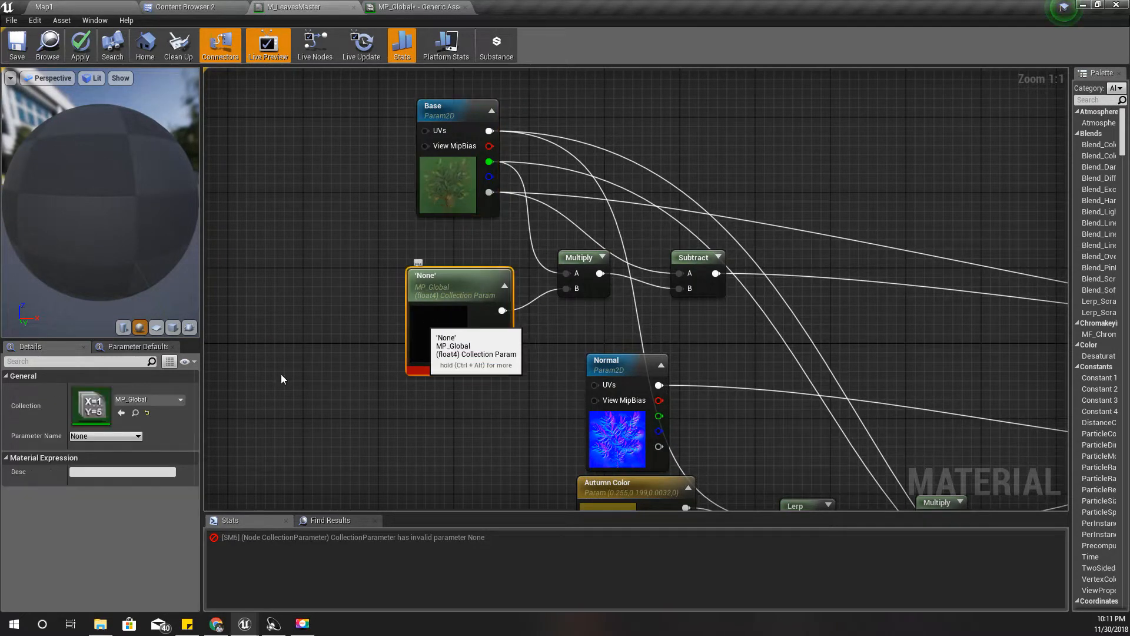
click(103, 436)
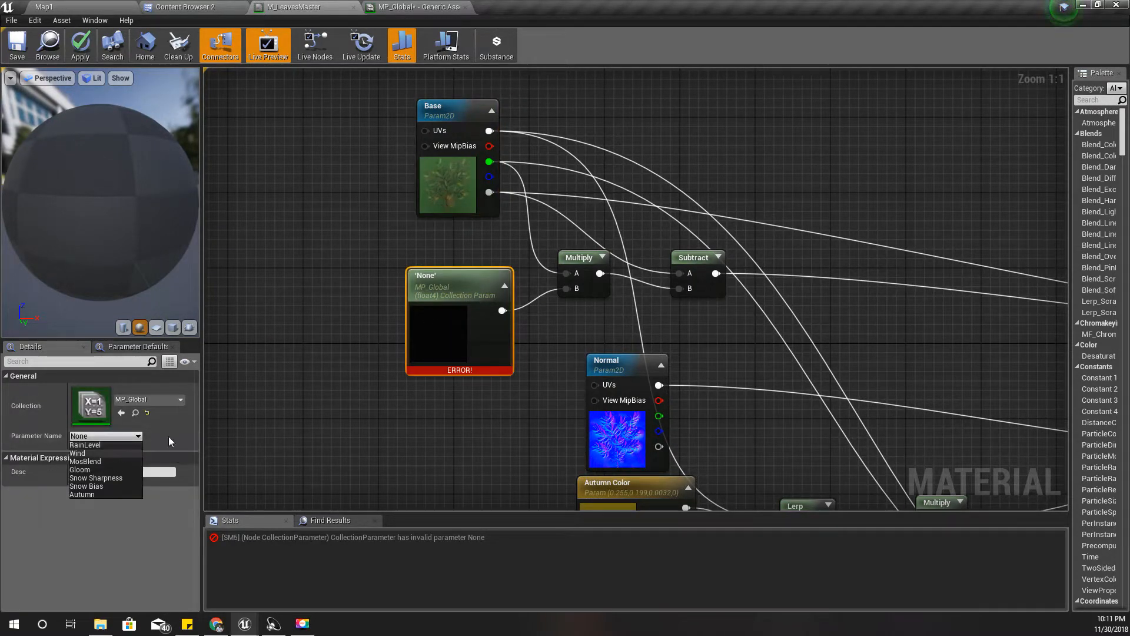
click(97, 486)
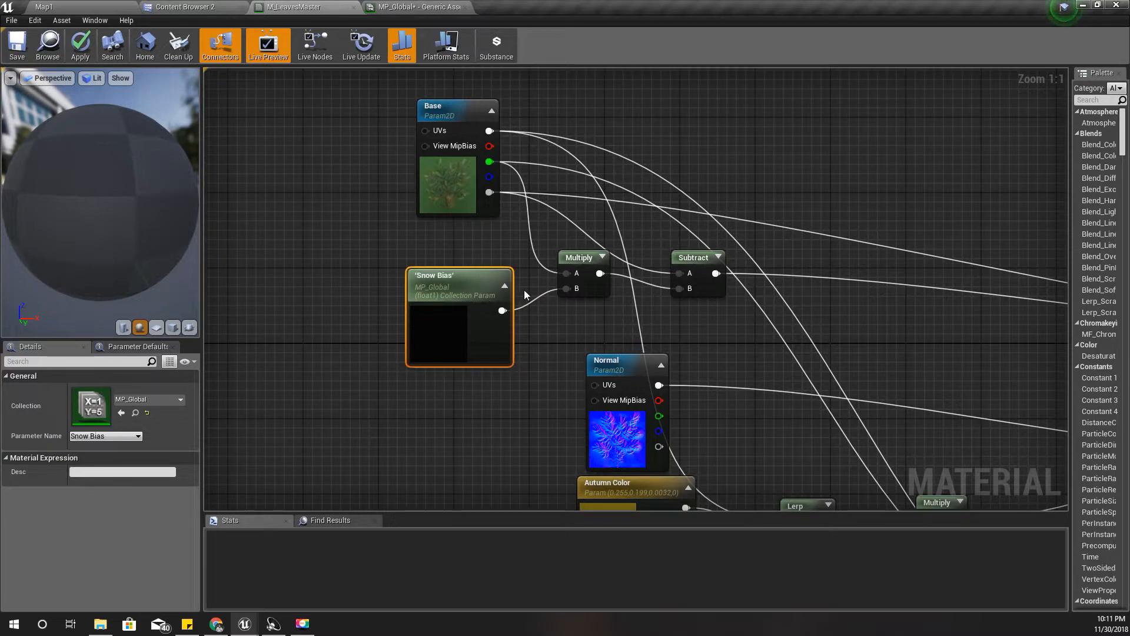
drag(505, 290, 298, 276)
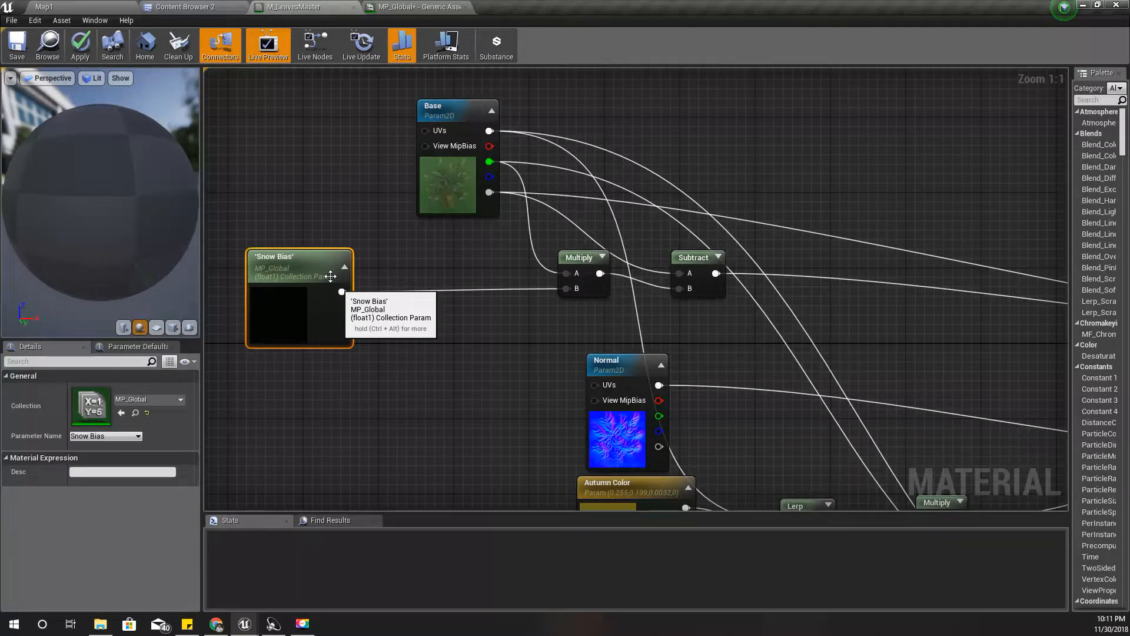
drag(331, 276, 472, 267)
click(76, 48)
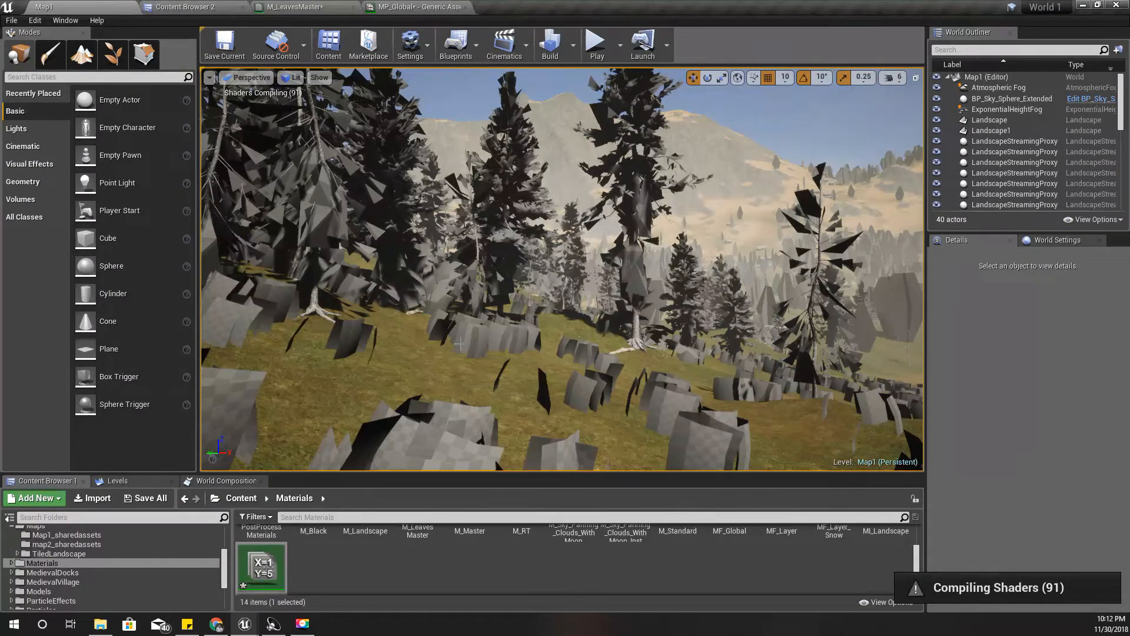
Detach the MP_Global editor into a floating window over Map1 and view the forest full-screen from closer to the trees
right_drag(460, 344, 495, 305)
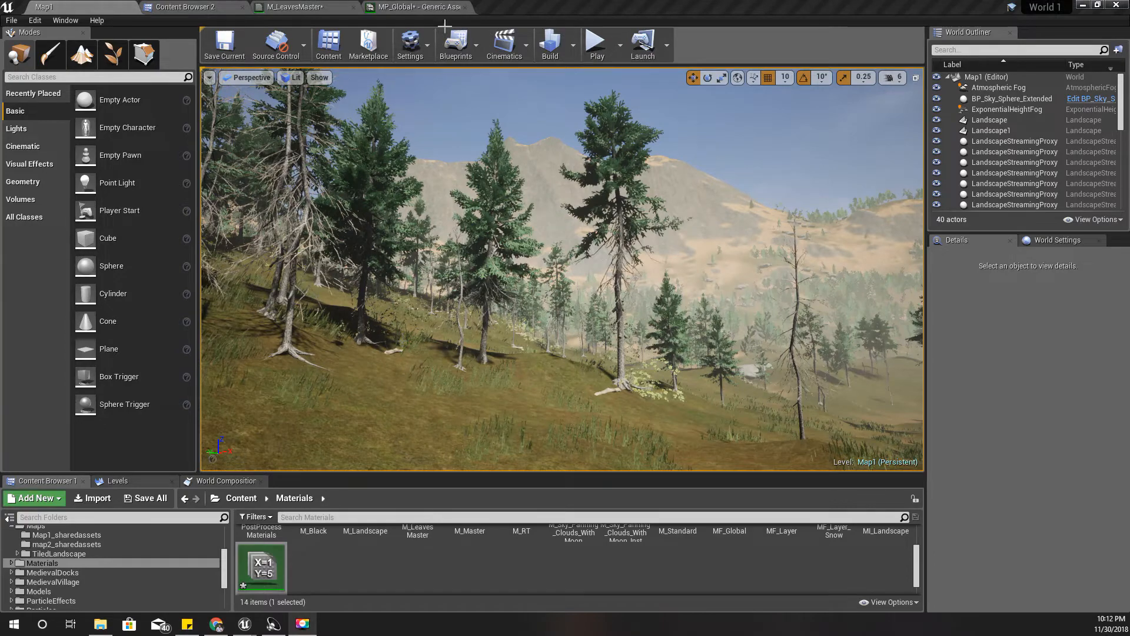
drag(415, 7, 423, 281)
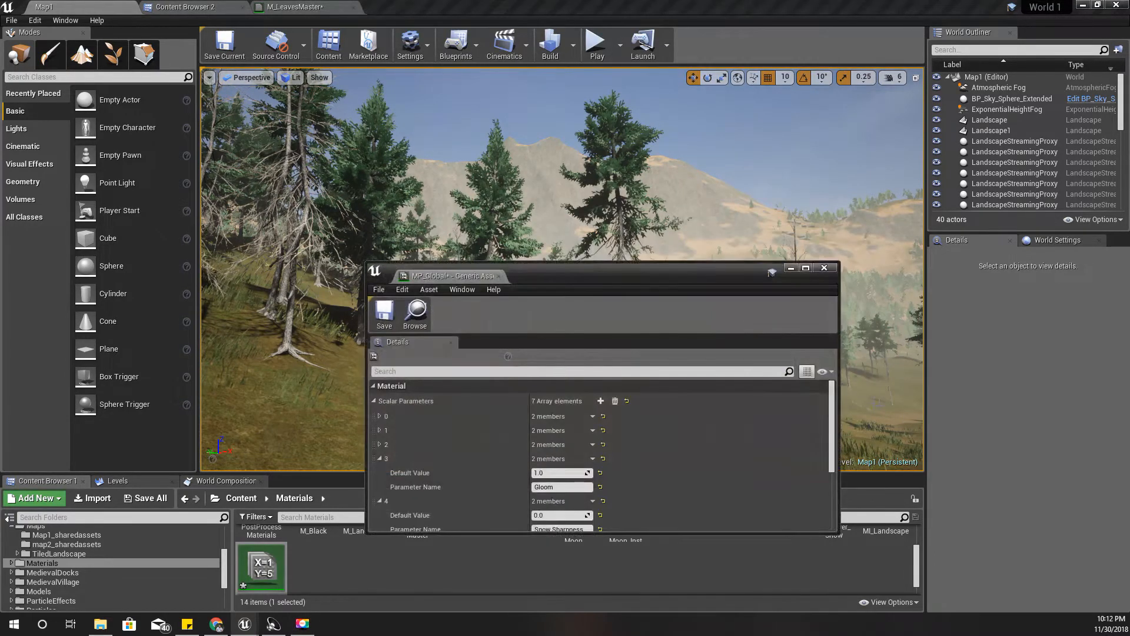
right_drag(515, 200, 471, 200)
key(F11)
key(w)
key(w)
key(w)
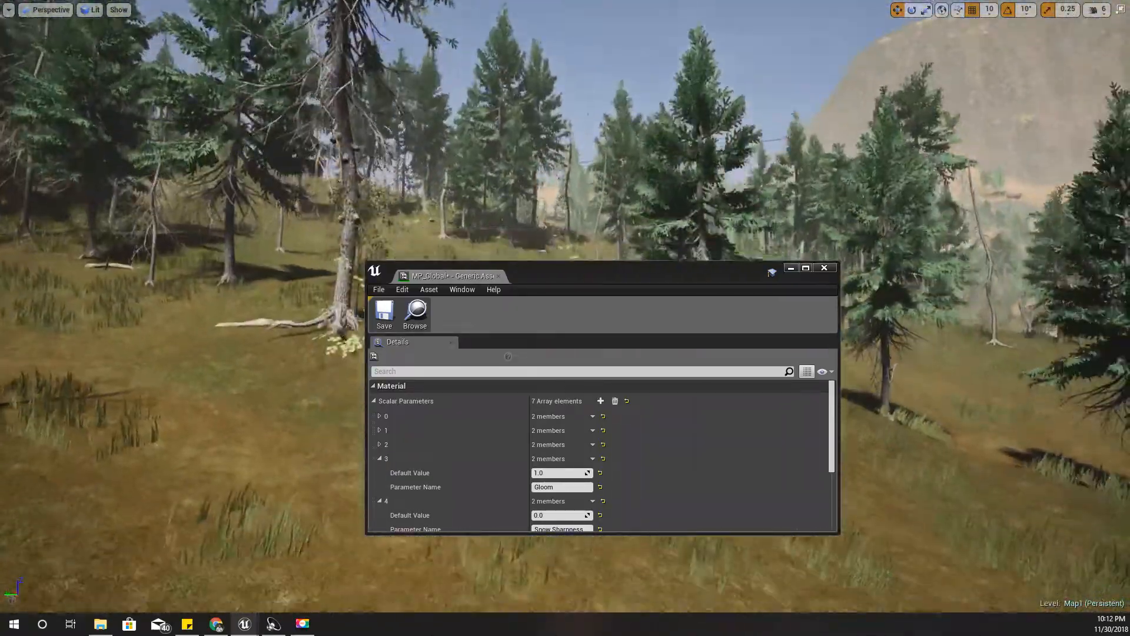
right_drag(699, 221, 699, 227)
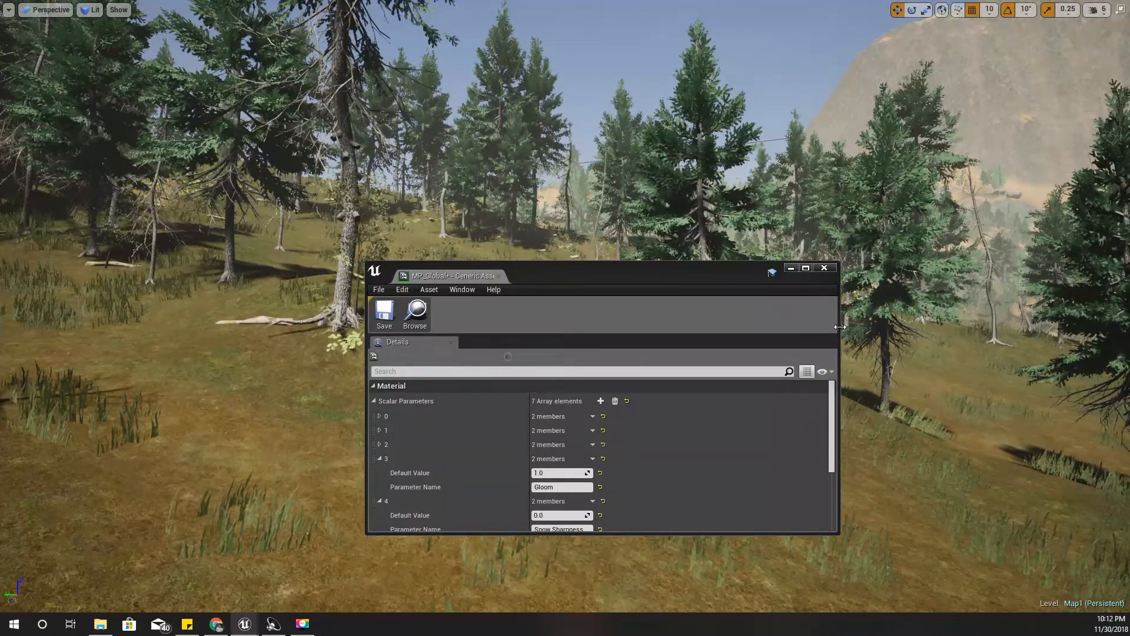
Narrow the floating MP_Global window, move it clear of the trees, and bring the Snow Bias parameter into view
drag(840, 327, 650, 335)
drag(569, 273, 257, 397)
scroll(316, 507, down, 3)
scroll(314, 510, down, 4)
scroll(312, 510, up, 1)
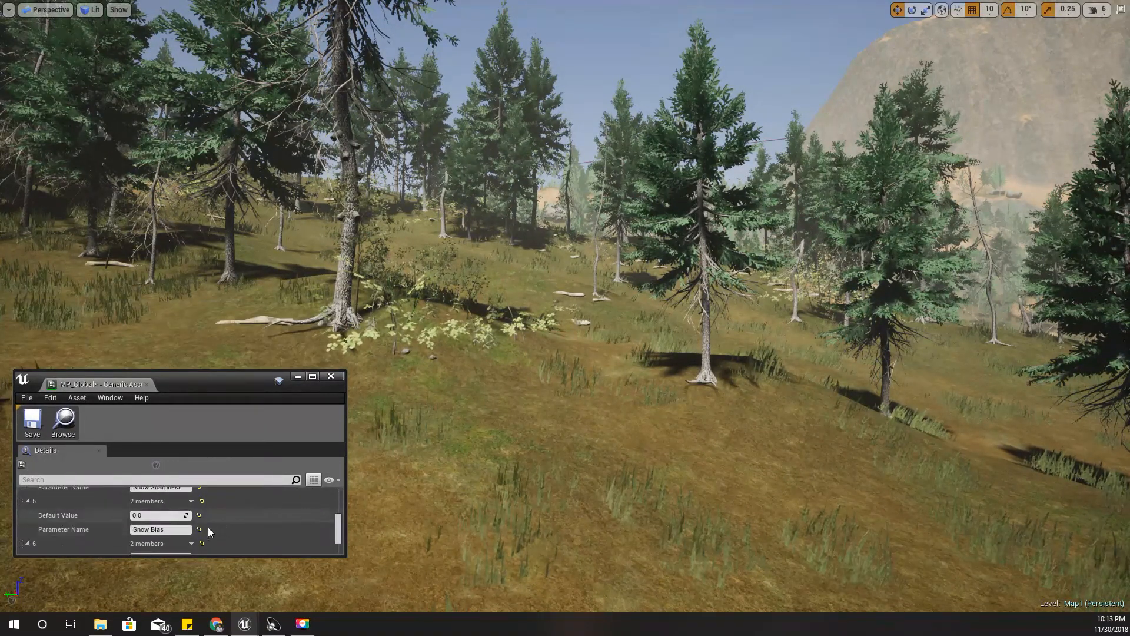
Raise the Snow Bias default value to about 27.7 and survey the trees and mountain in the level
click(144, 516)
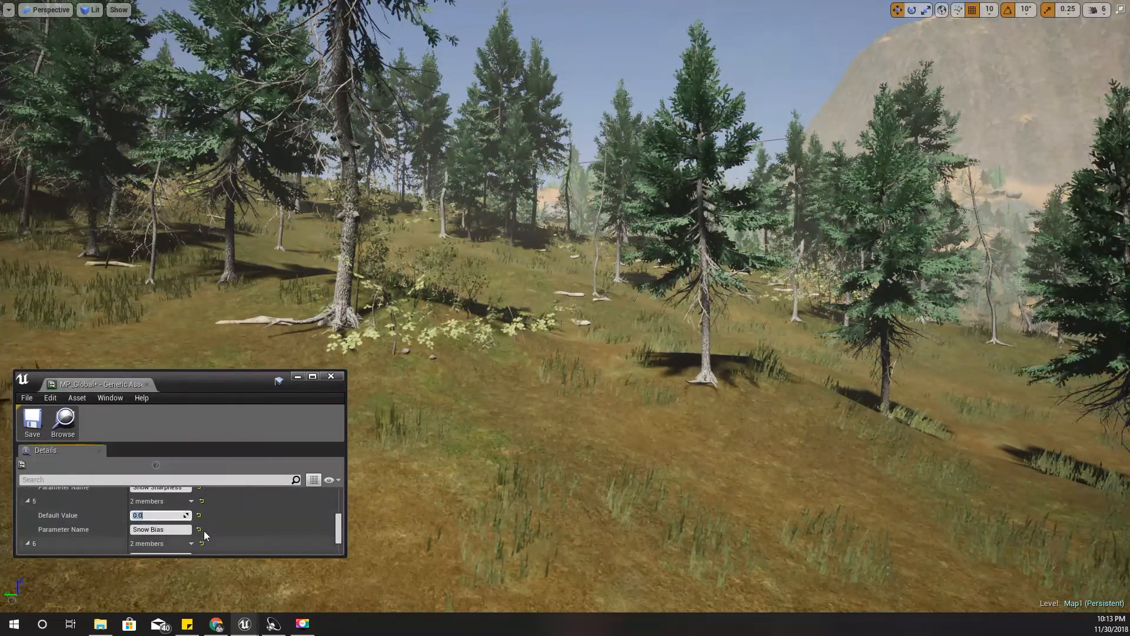
right_drag(417, 456, 425, 436)
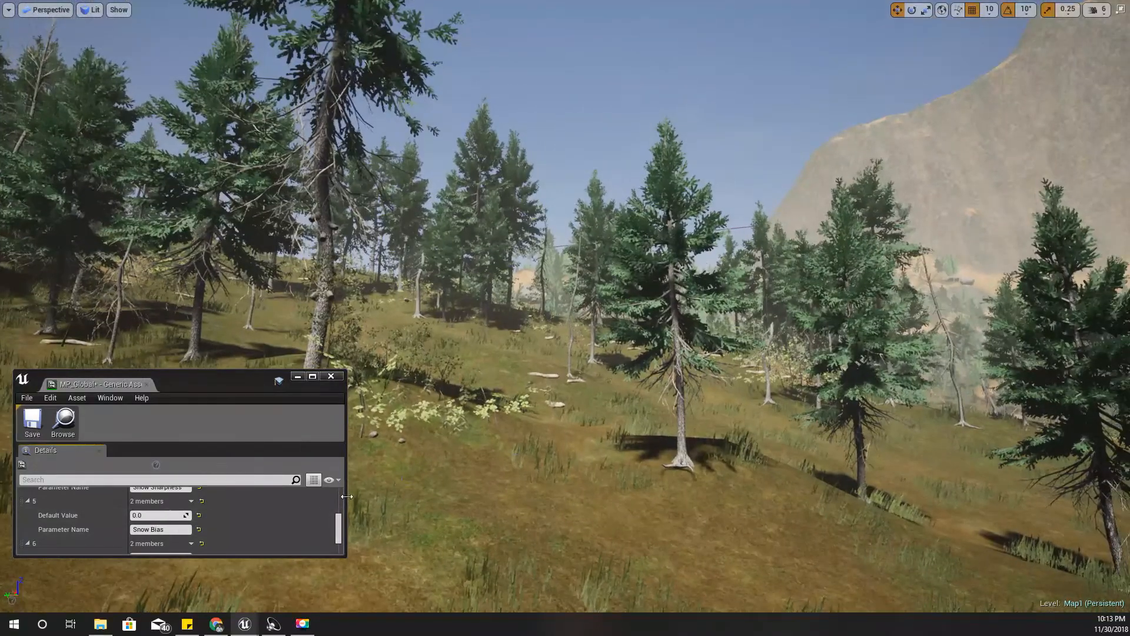
drag(149, 518, 329, 518)
right_drag(742, 452, 631, 397)
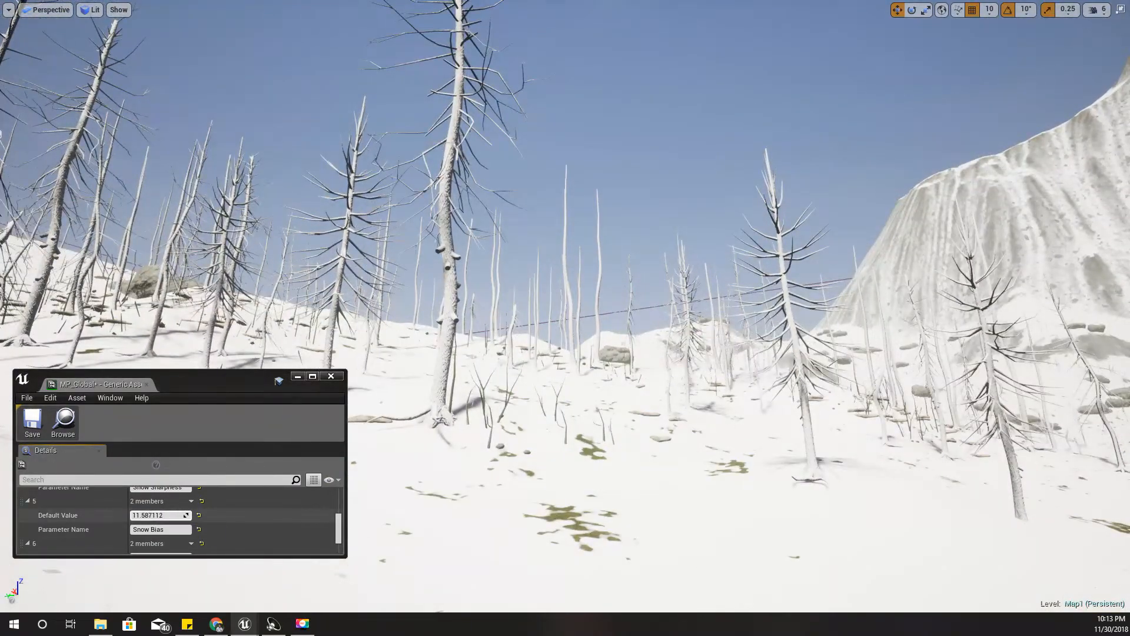
drag(165, 515, 152, 515)
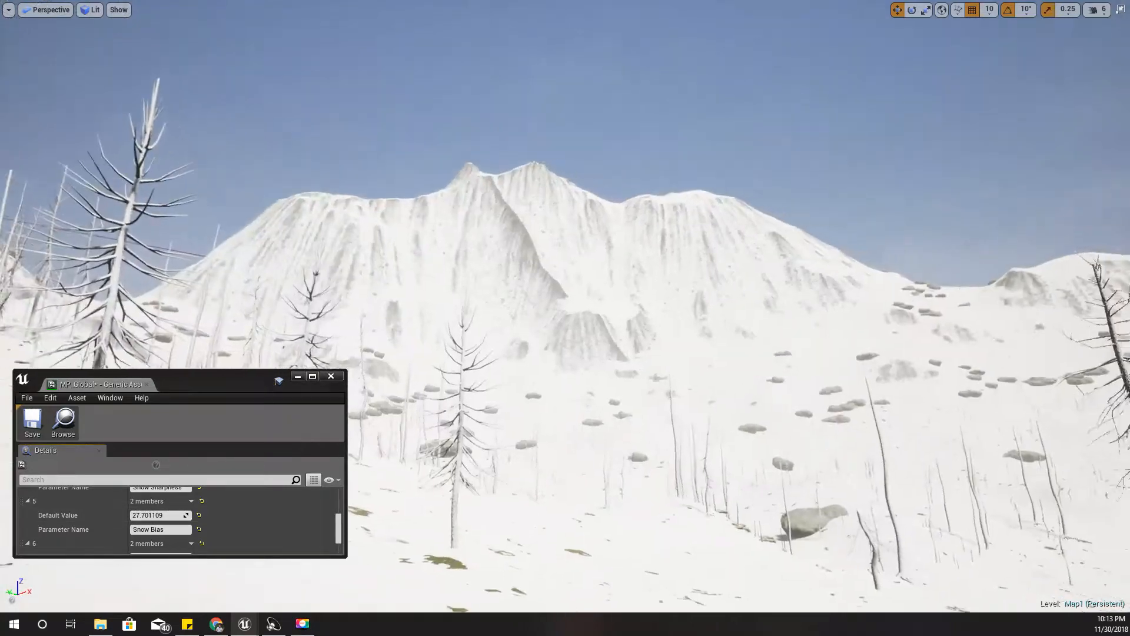
right_drag(631, 397, 472, 393)
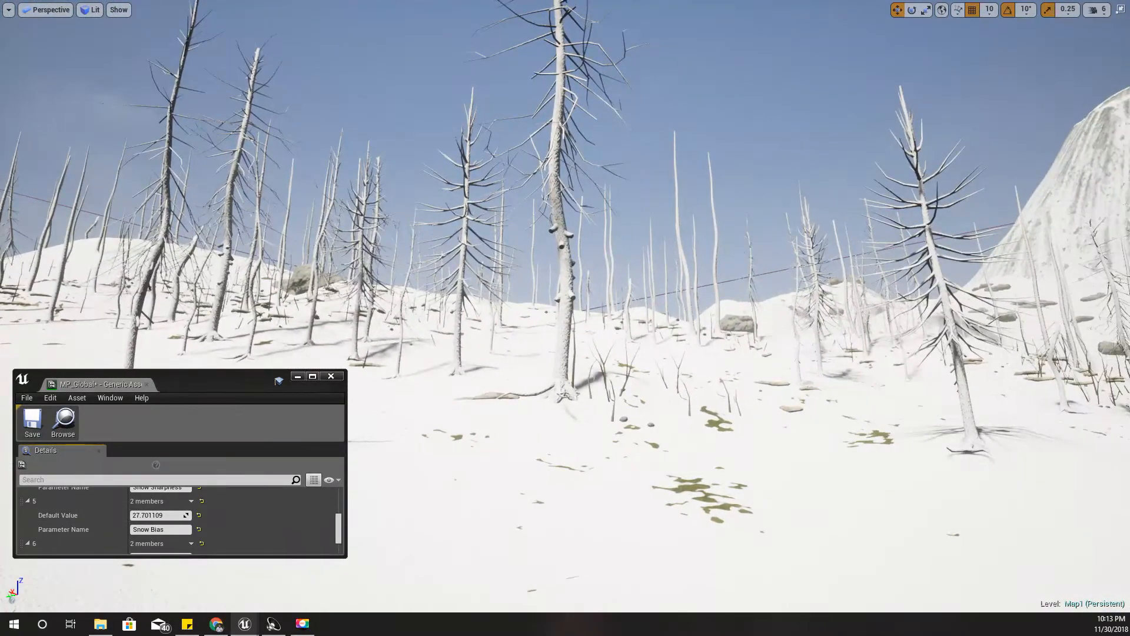
right_drag(603, 425, 609, 417)
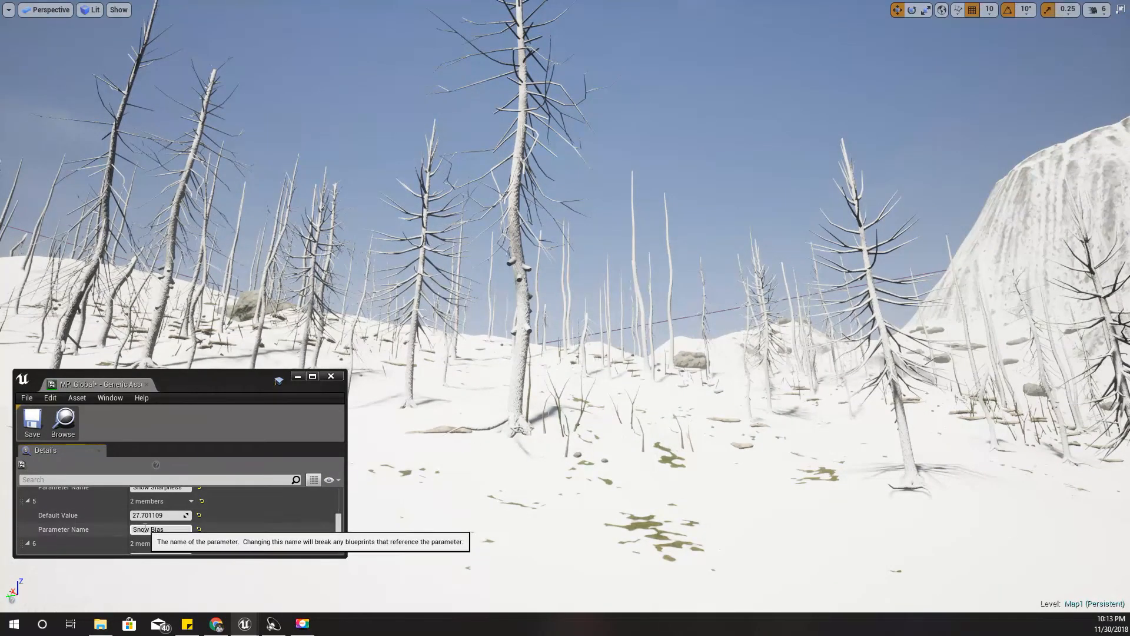
Bring the Snow Bias default value down to about 2.68
mouse_move(168, 515)
mouse_down()
mouse_move(106, 515)
mouse_move(164, 515)
mouse_up()
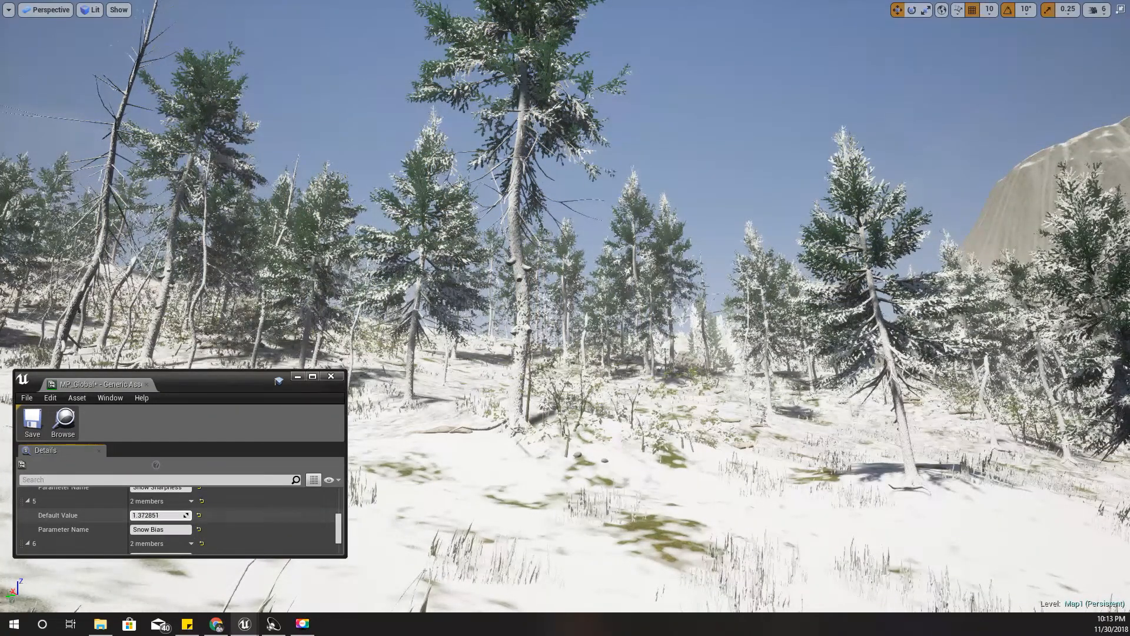
drag(165, 515, 179, 515)
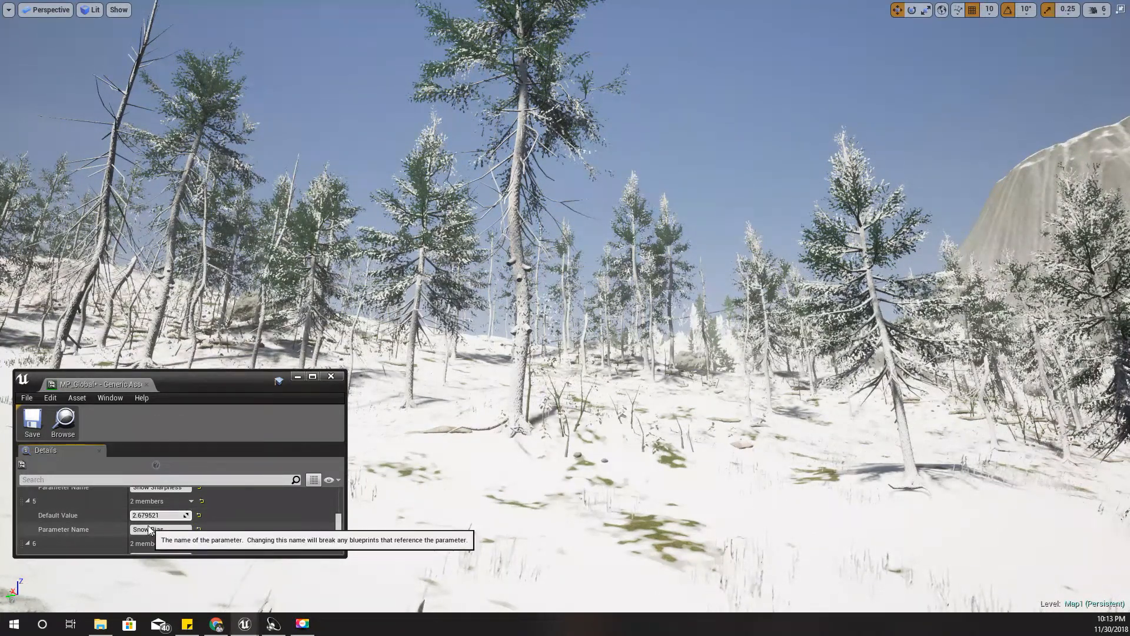
In M_LeavesMaster, insert a Min node between Snow Bias and the Multiply's B input, with a scalar parameter named Min Leaves Level as its second input
right_drag(638, 369, 639, 393)
key(F11)
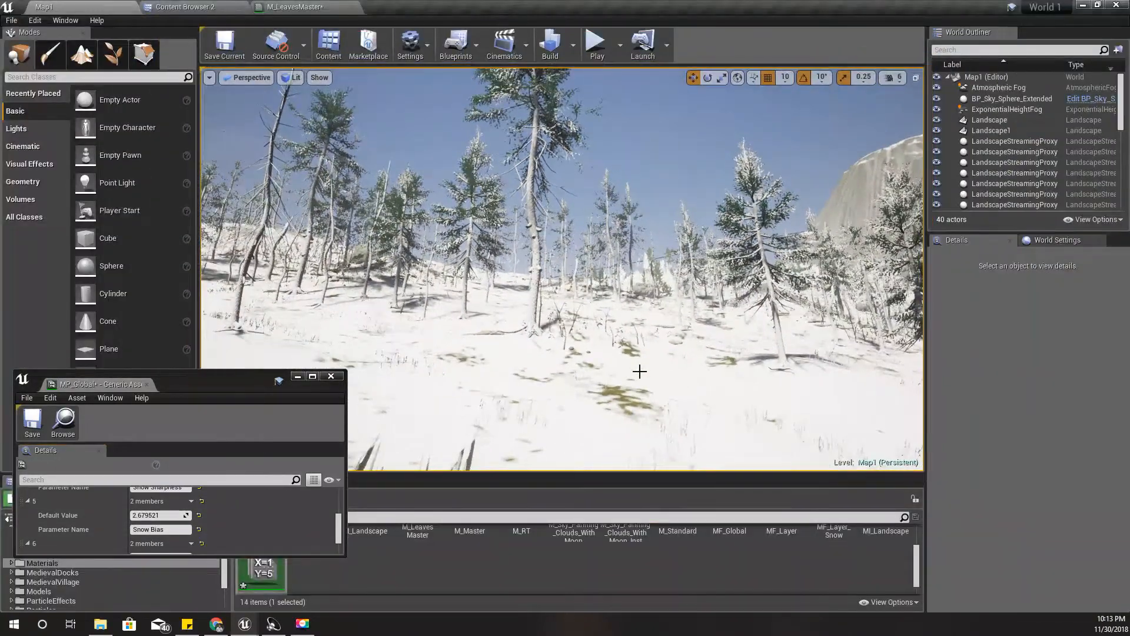
click(291, 7)
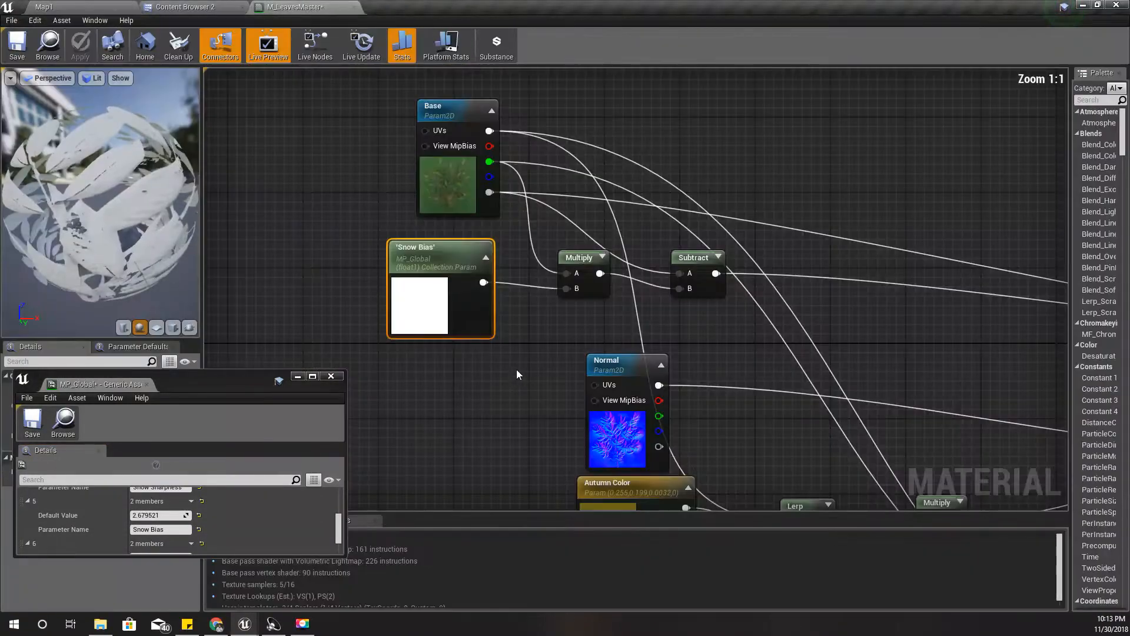
right_drag(517, 369, 686, 401)
drag(602, 295, 550, 350)
text(min)
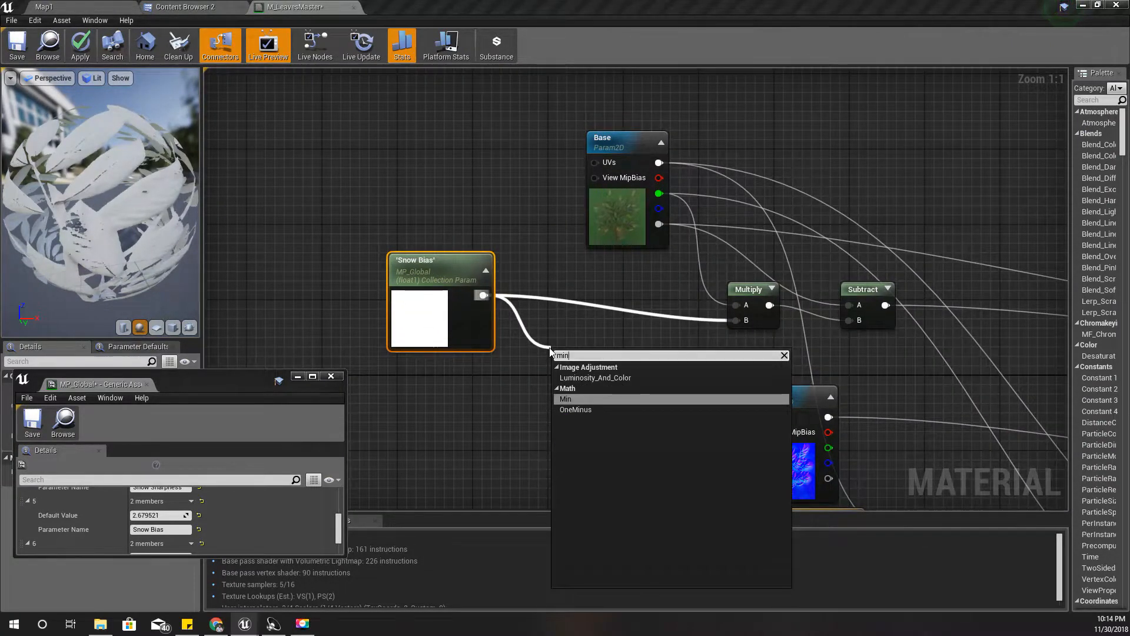
key(Return)
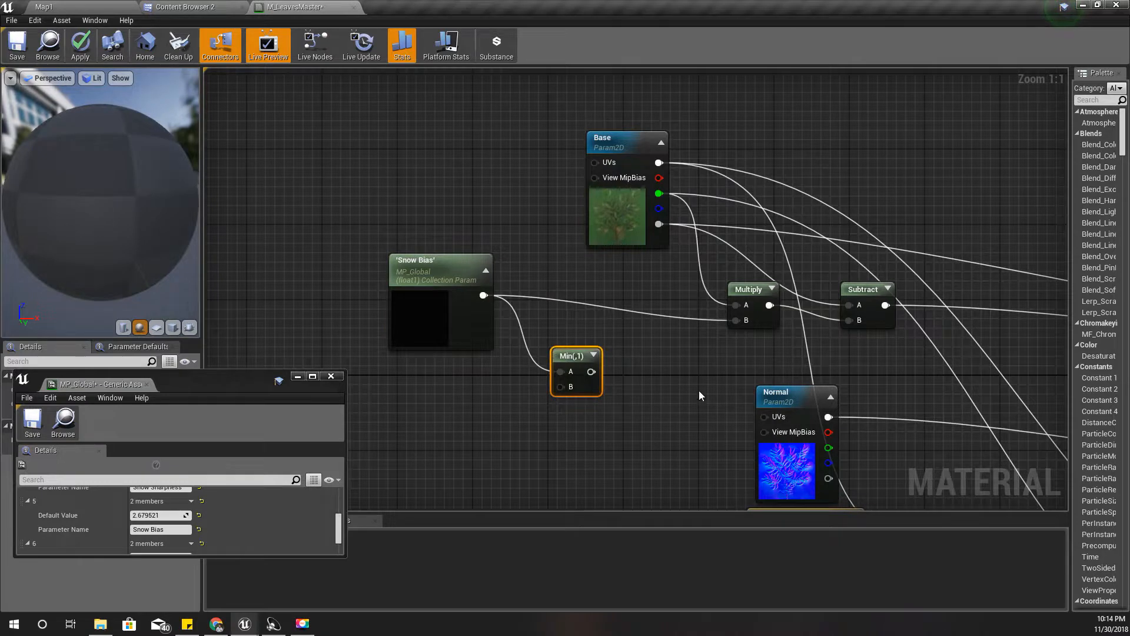
drag(591, 372, 736, 322)
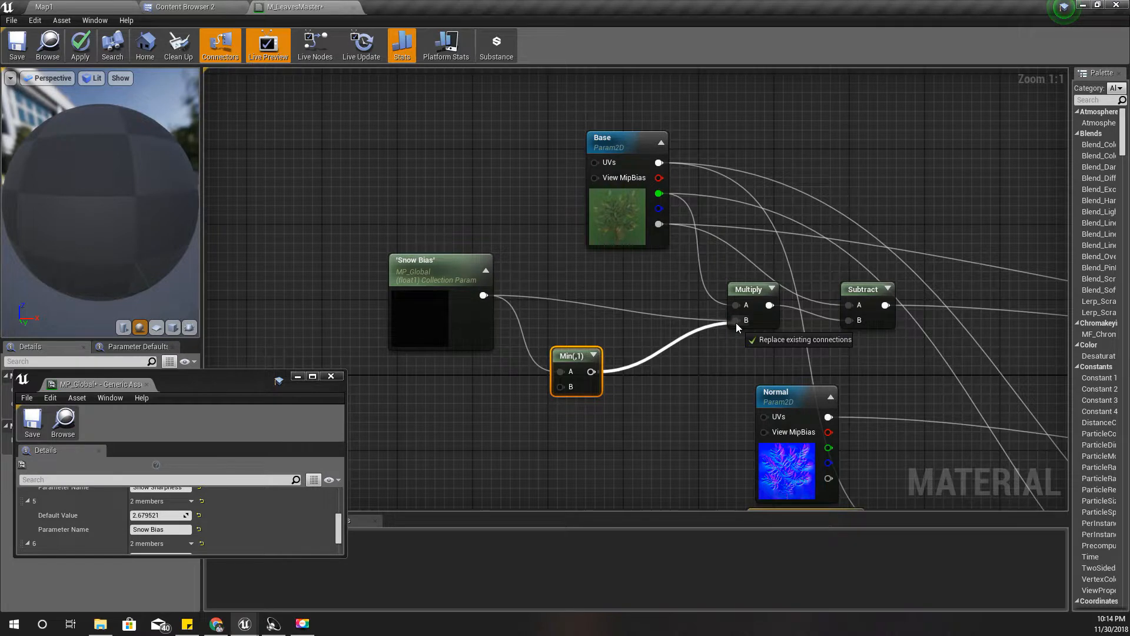
text(Min Lea)
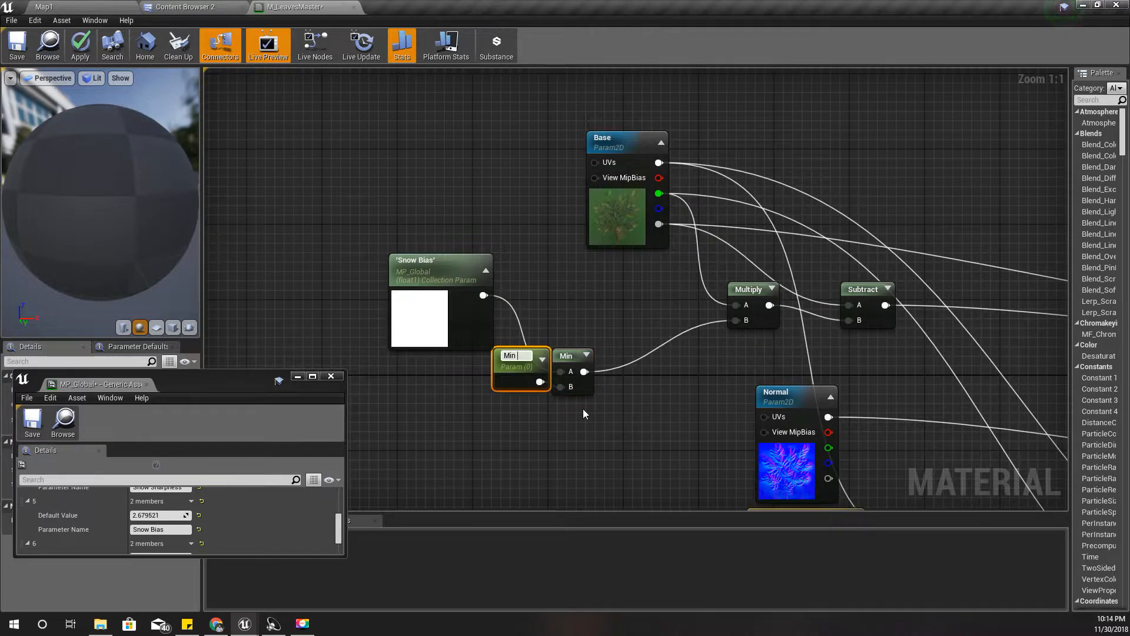
text(ves Level)
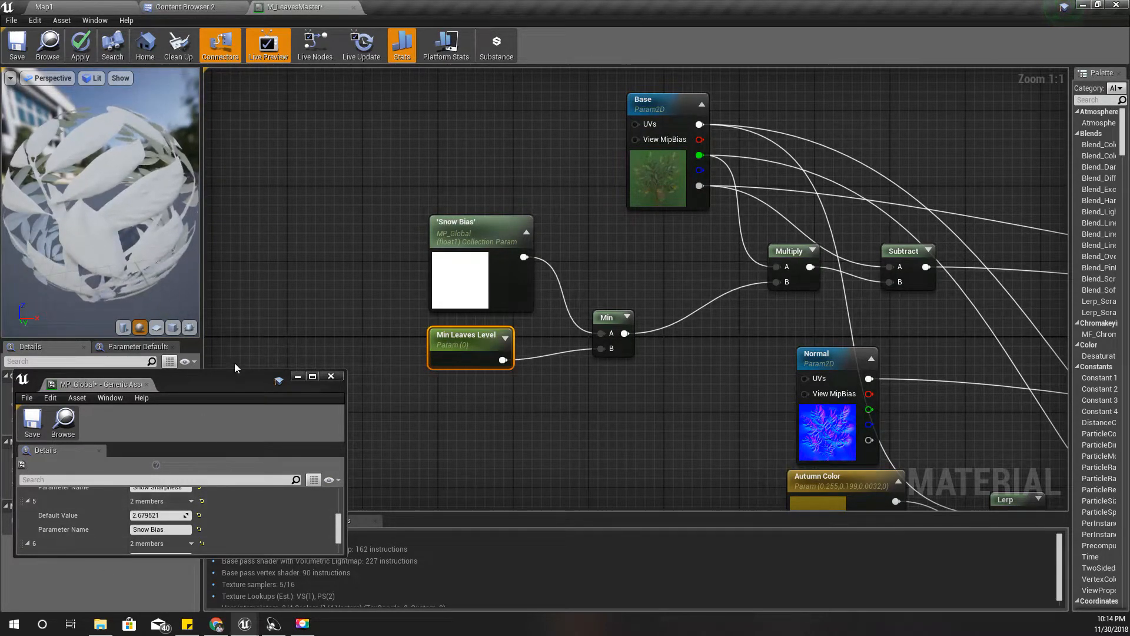
Rename the Min Leaves Level parameter to Min LeaveFall Level, set its default value to 5, and apply the material
drag(239, 380, 425, 477)
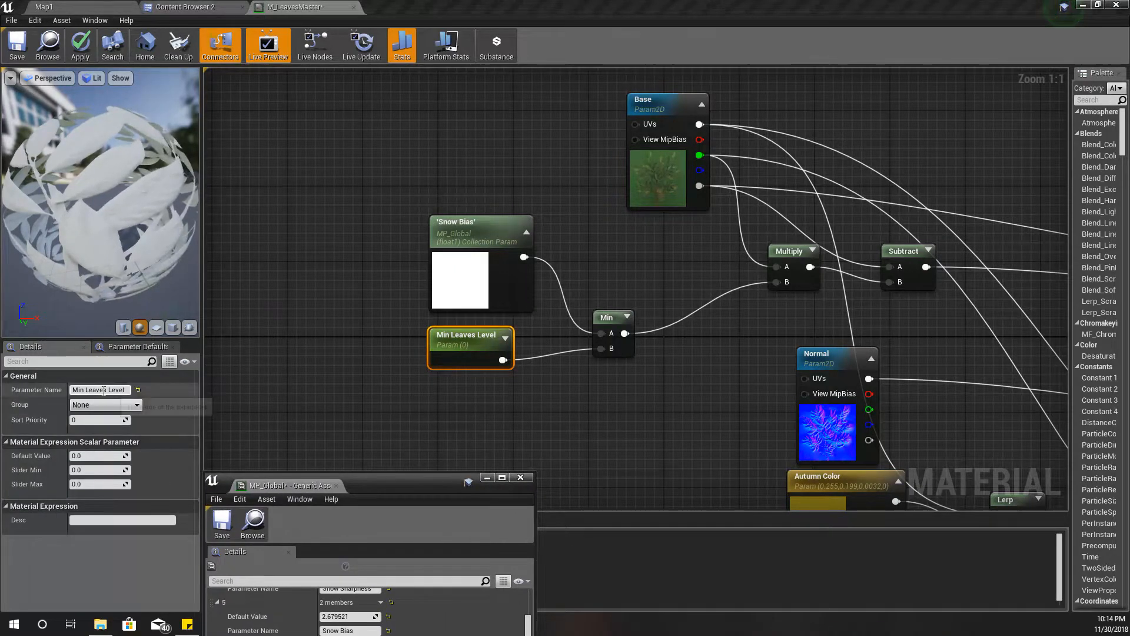
key(Left)
key(Right)
key(Right)
key(Right)
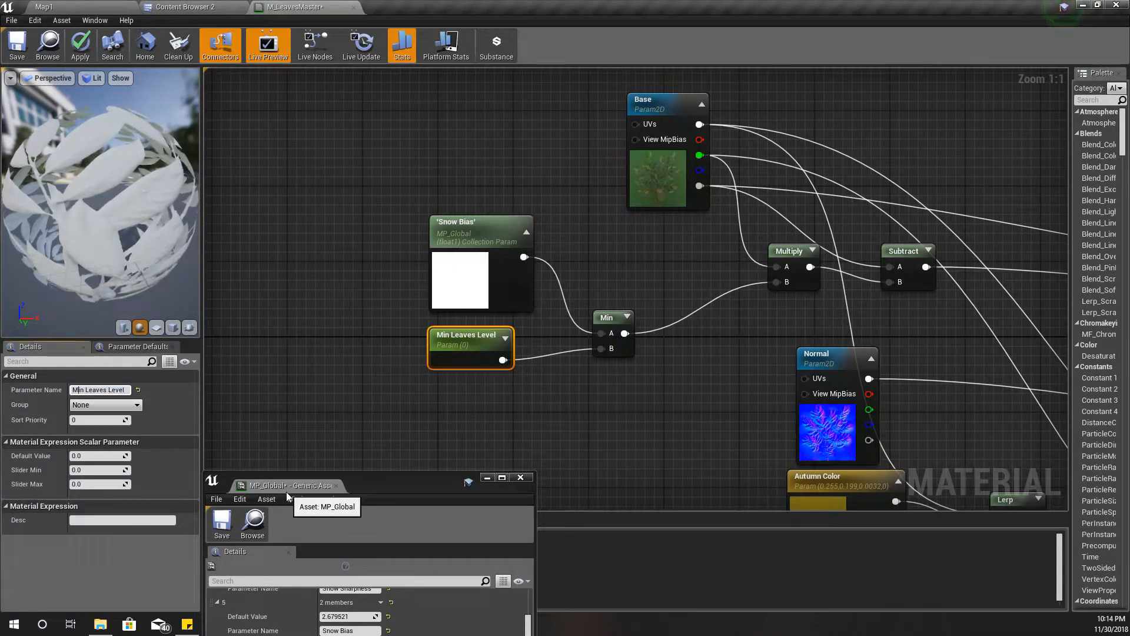
key(Right)
key(Right)
key(Right)
key(Right)
key(Right)
key(Right)
key(Right)
key(BackSpace)
text(Fall)
key(Return)
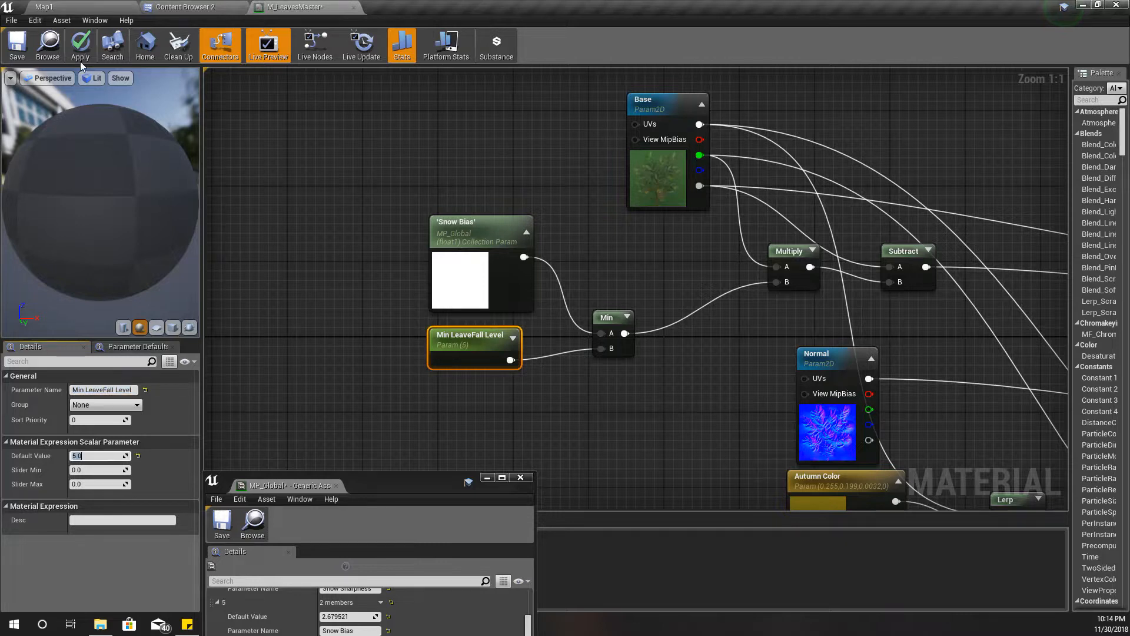
click(83, 52)
click(82, 52)
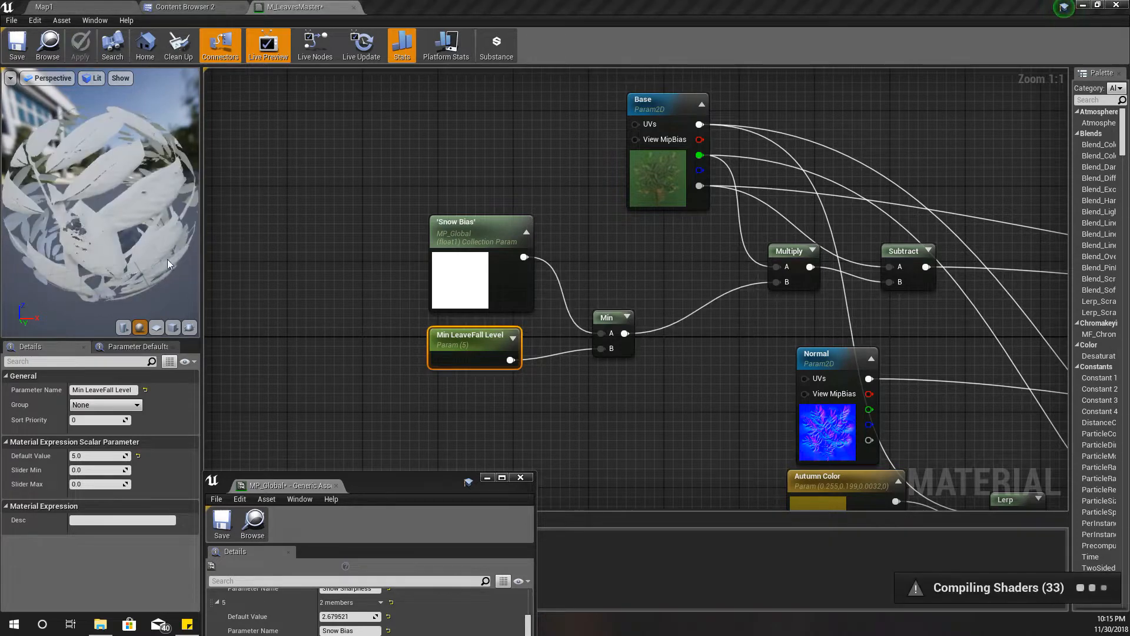
From Map1's foliage types, open the SM_Tree_Pine_Mature_B mesh and then its M_PineAtlas_Inst material instance
click(50, 7)
right_drag(562, 269, 918, 227)
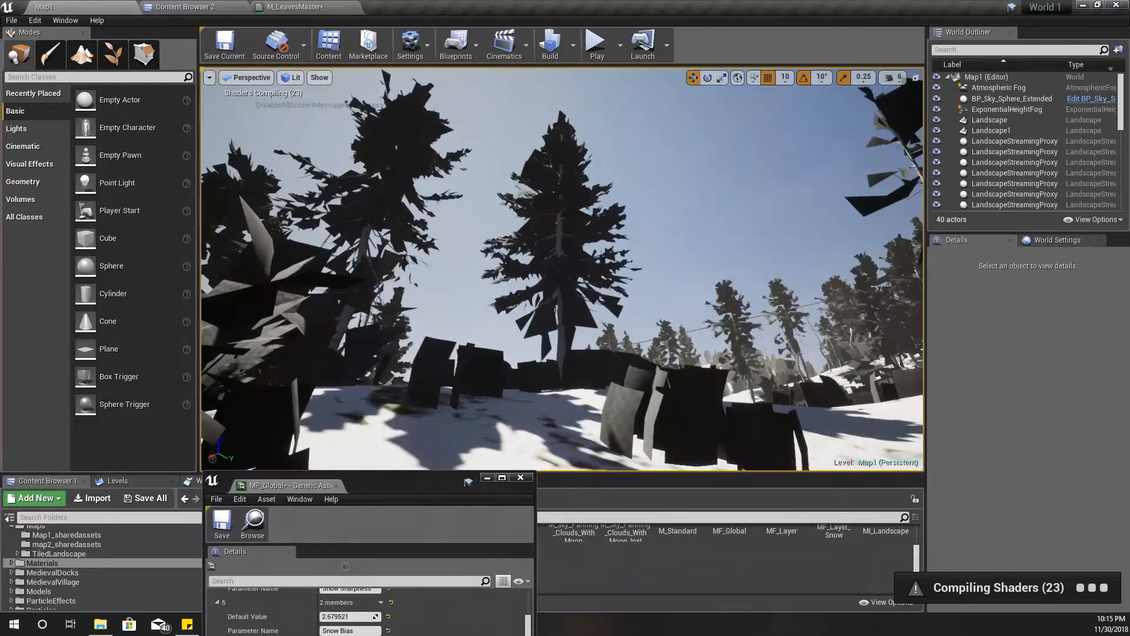
click(113, 54)
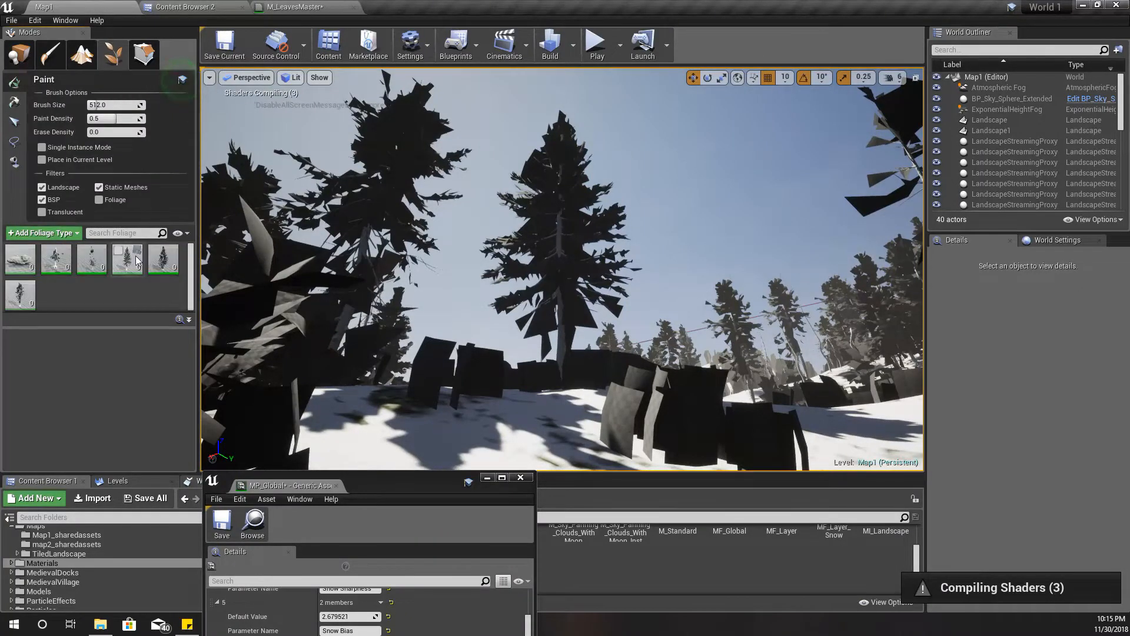
click(158, 267)
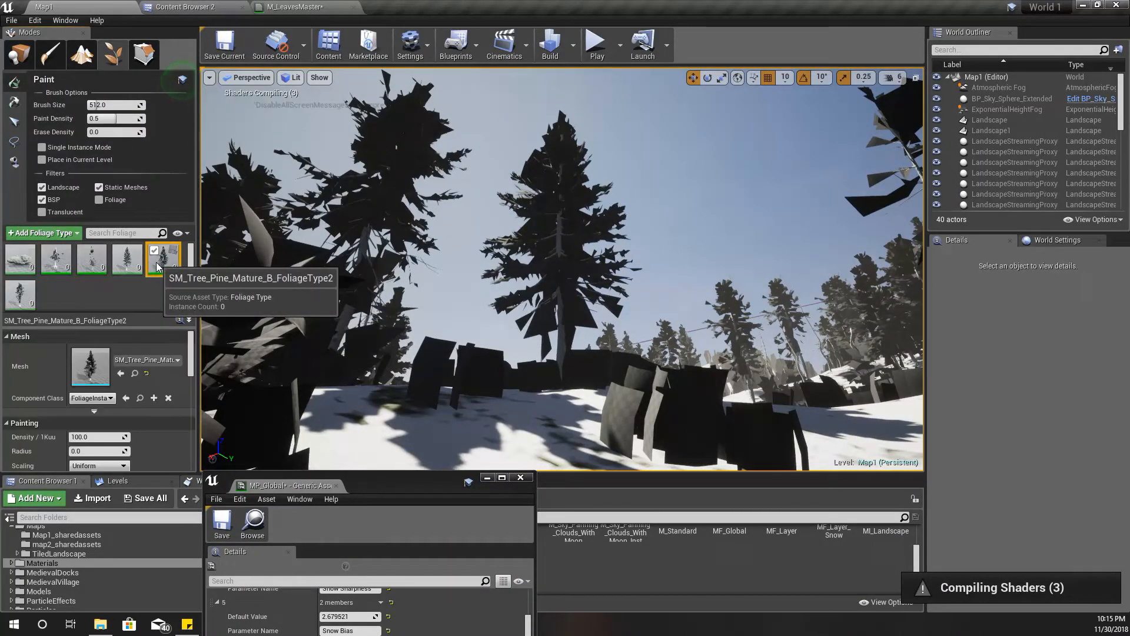
double_click(85, 373)
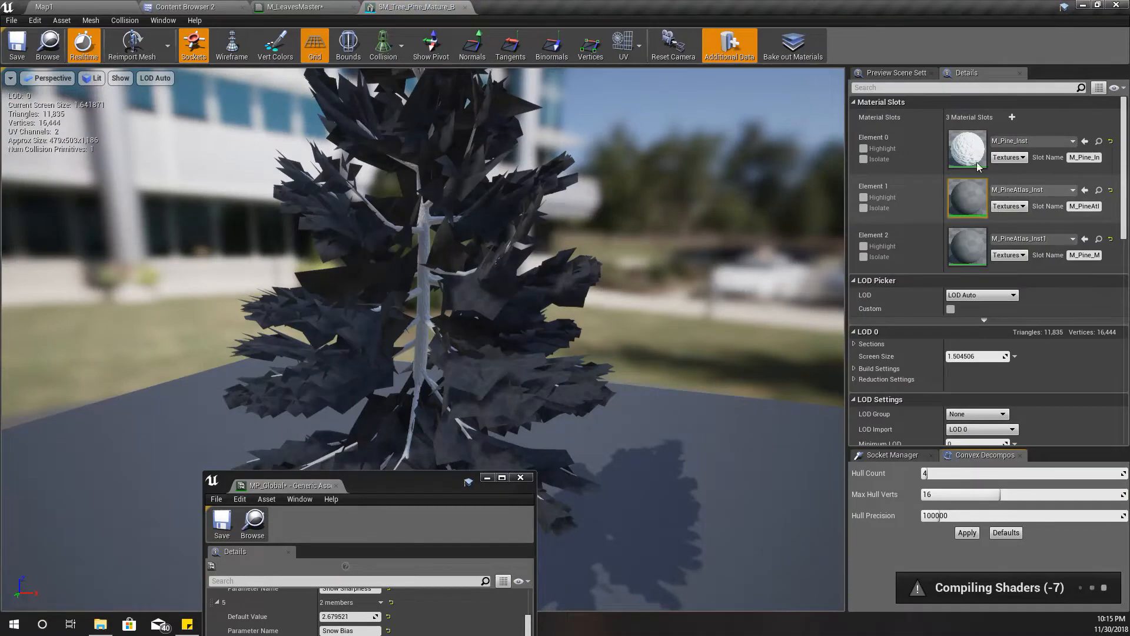
double_click(966, 195)
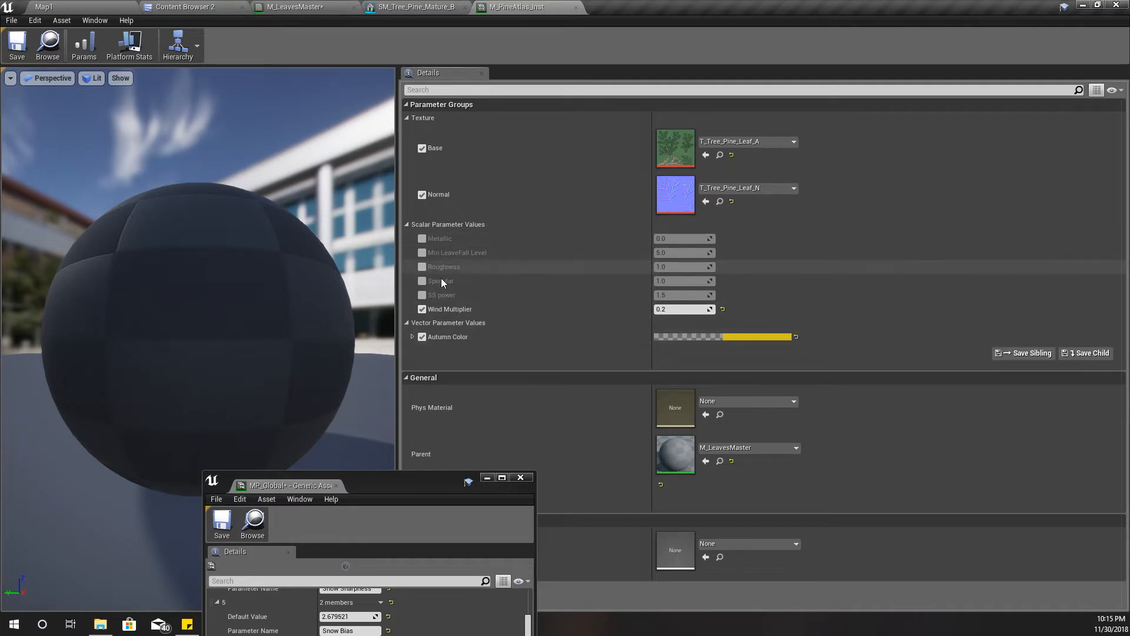
Override Min LeaveFall Level in M_PineAtlas_Inst, lower it to about 2.85, and check the trees in Map1
click(422, 253)
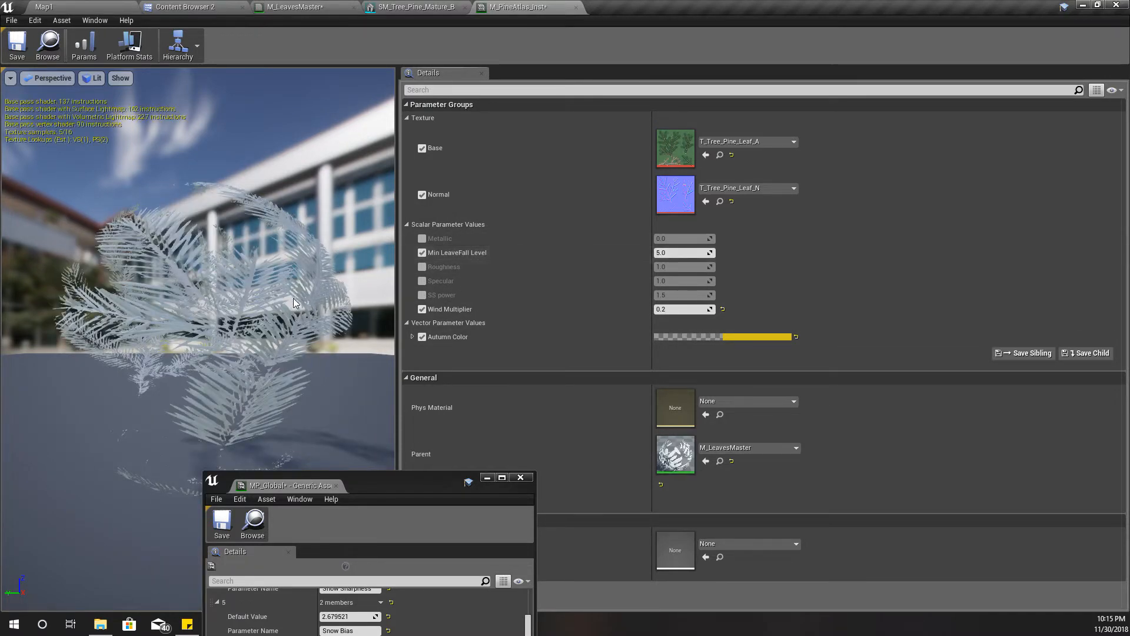
drag(331, 265, 374, 258)
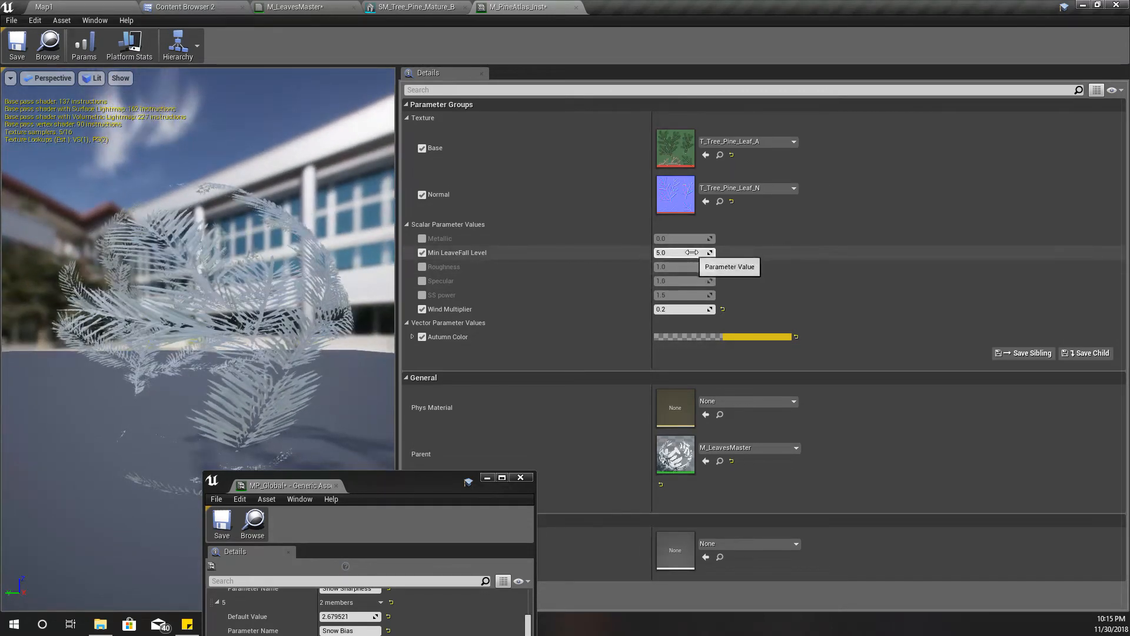
drag(690, 252, 665, 252)
click(52, 5)
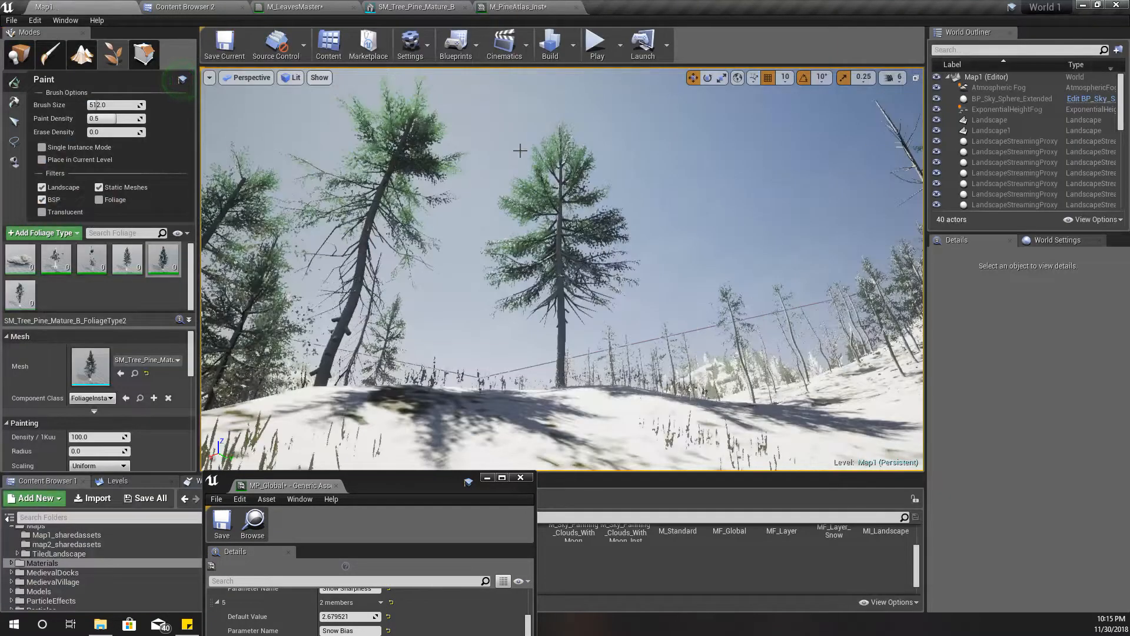
Detach the M_PineAtlas_Inst editor into a floating window over Map1, switch from foliage to placement mode, and raise the window to expose its parameters
click(533, 7)
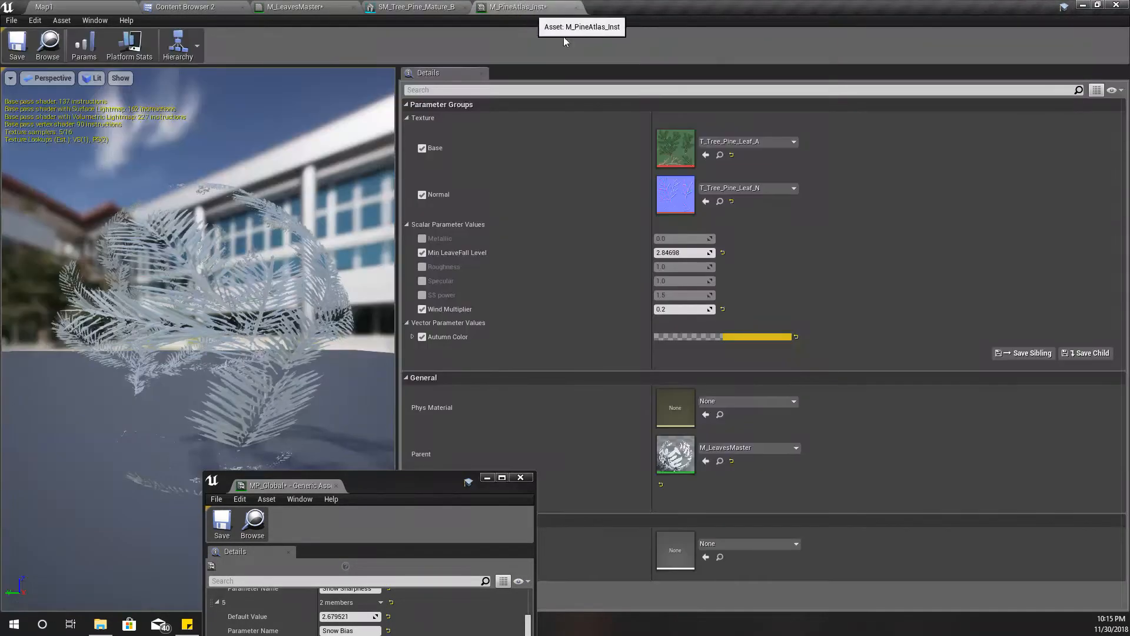
drag(543, 7, 671, 426)
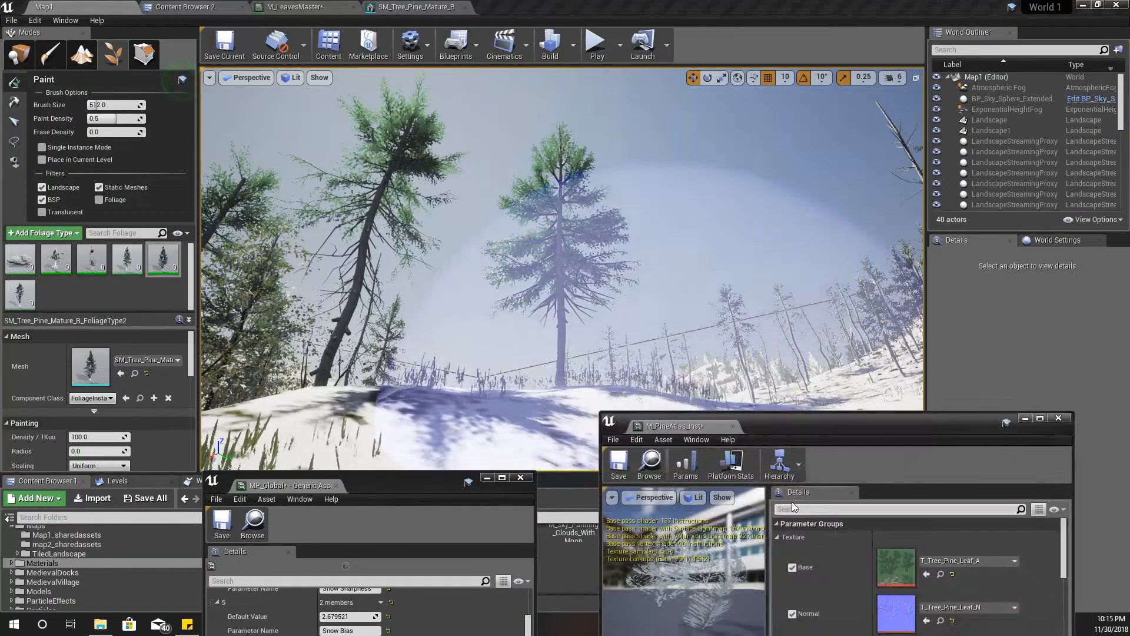
click(19, 53)
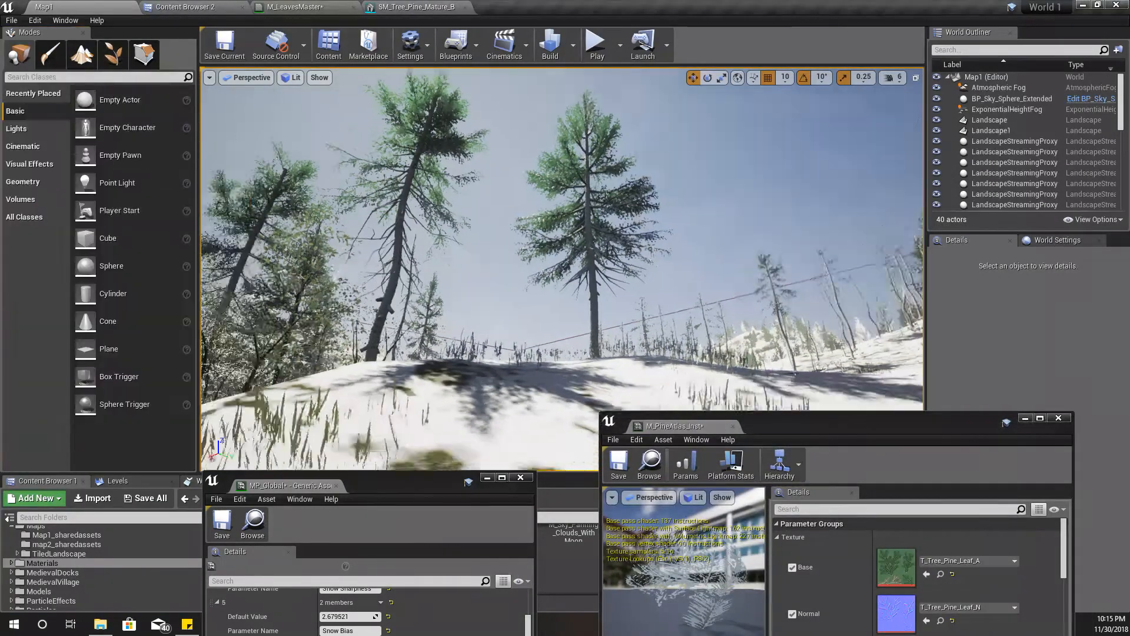
drag(817, 424, 817, 304)
Set Min LeaveFall Level to 0 in M_PineAtlas_Inst and inspect the pines in the level
right_drag(647, 235, 647, 171)
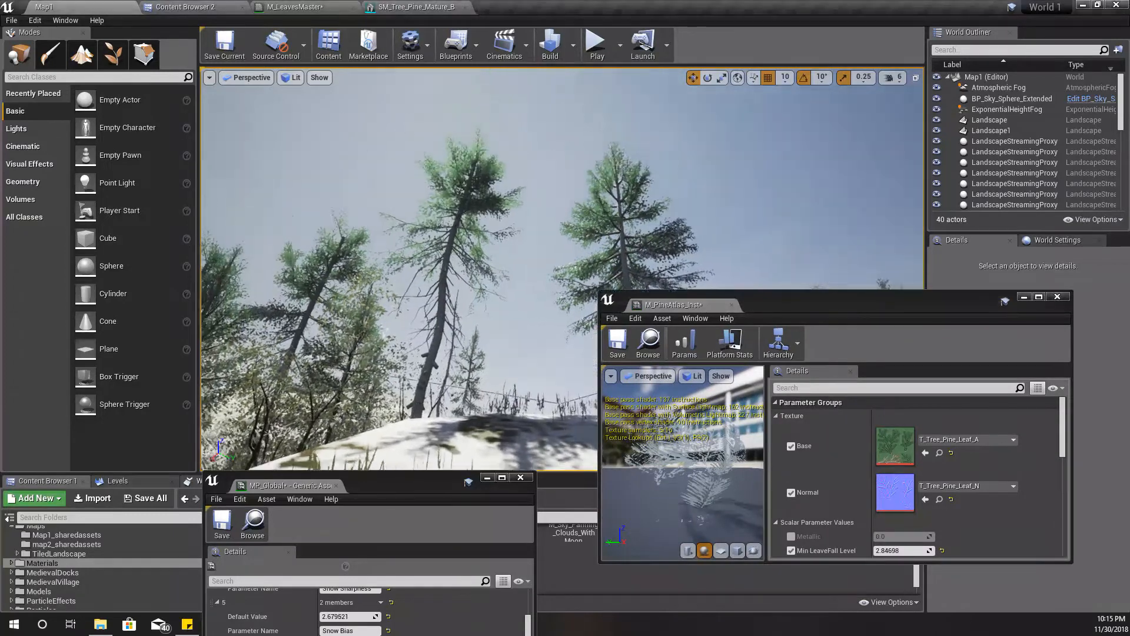
scroll(918, 538, down, 1)
click(901, 514)
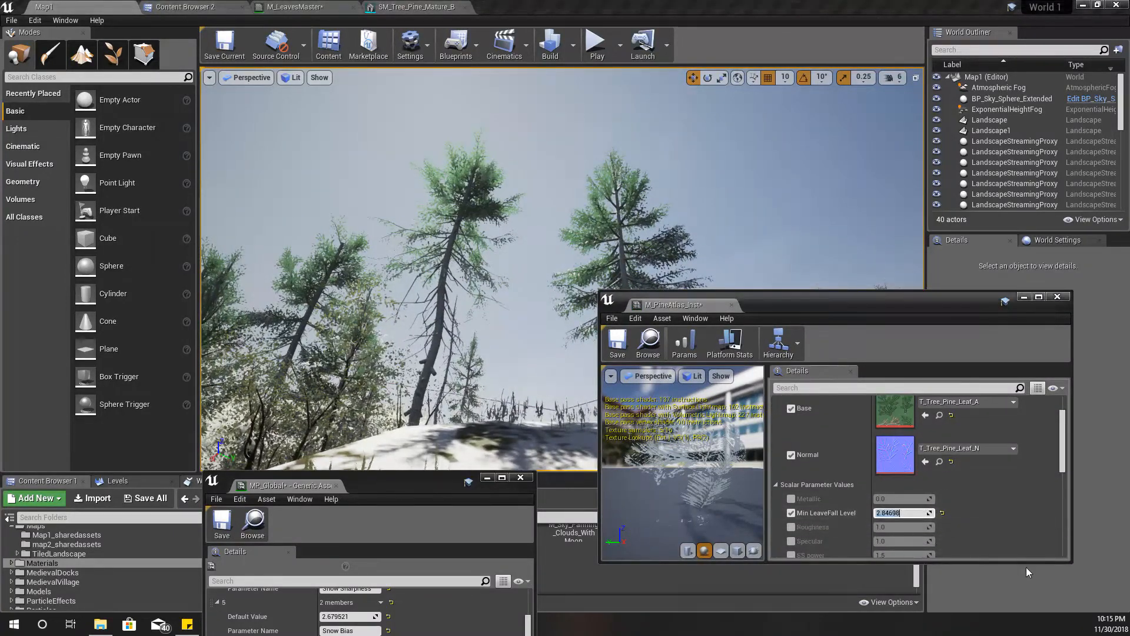
text(0)
key(Return)
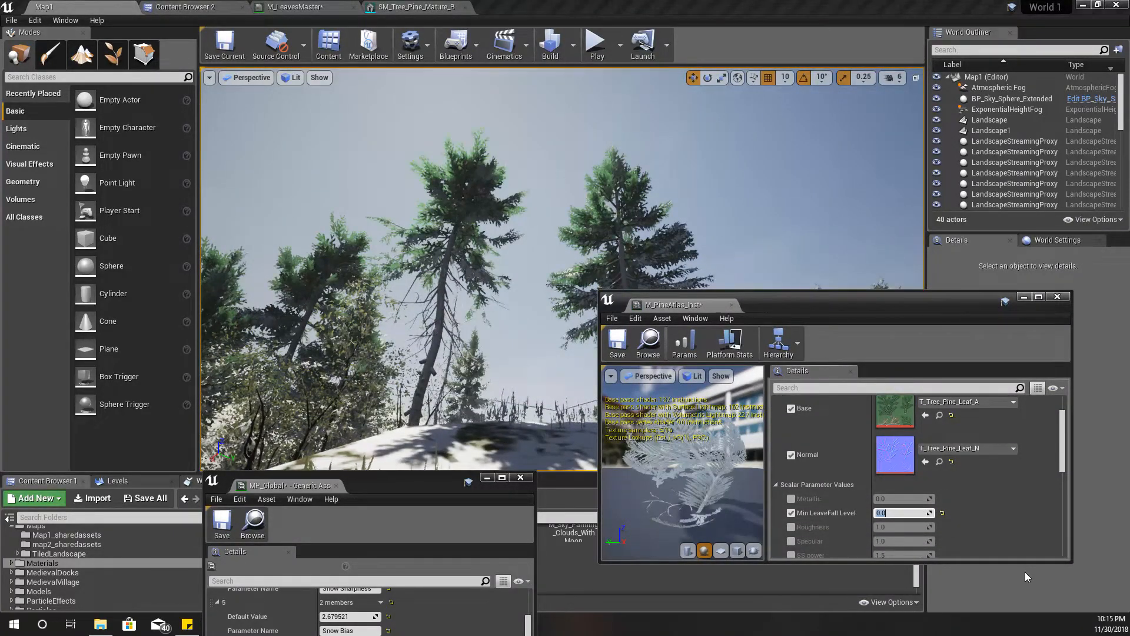
right_drag(580, 316, 596, 345)
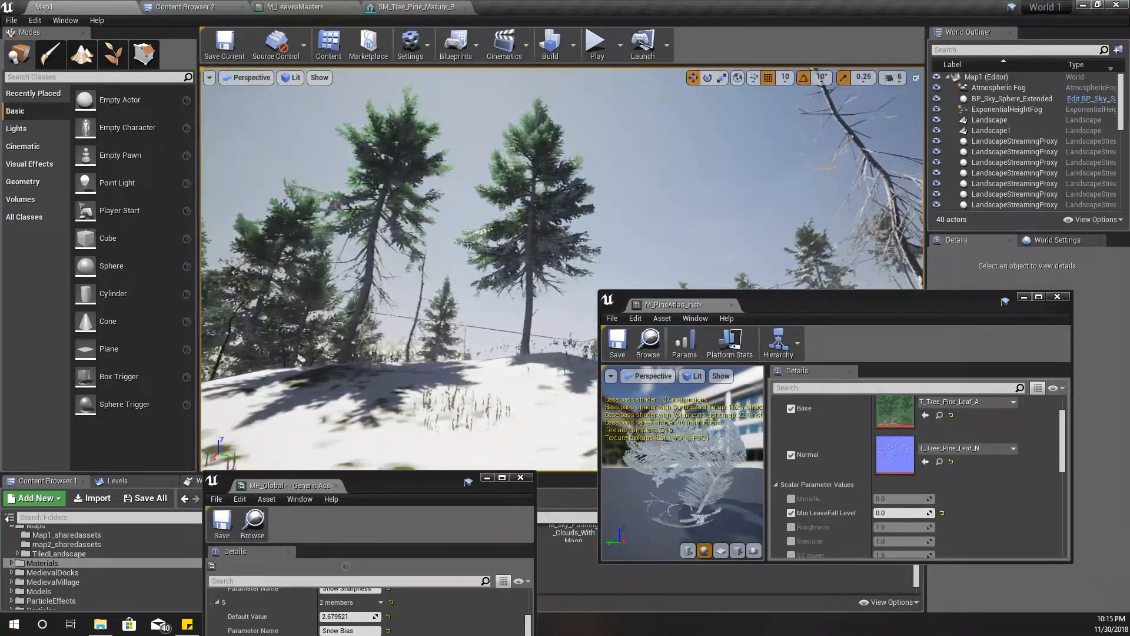
mouse_move(524, 400)
right_down()
mouse_move(504, 404)
mouse_move(515, 402)
right_up()
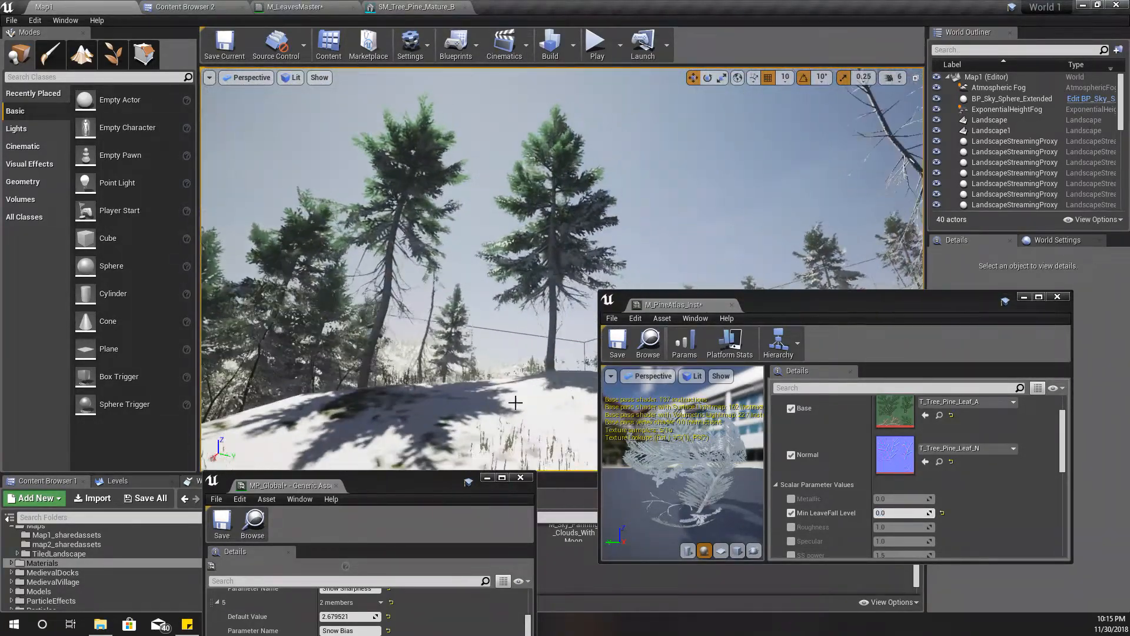
Set Min LeaveFall Level to 2 in M_PineAtlas_Inst and look around the surrounding pines
click(887, 510)
text(2)
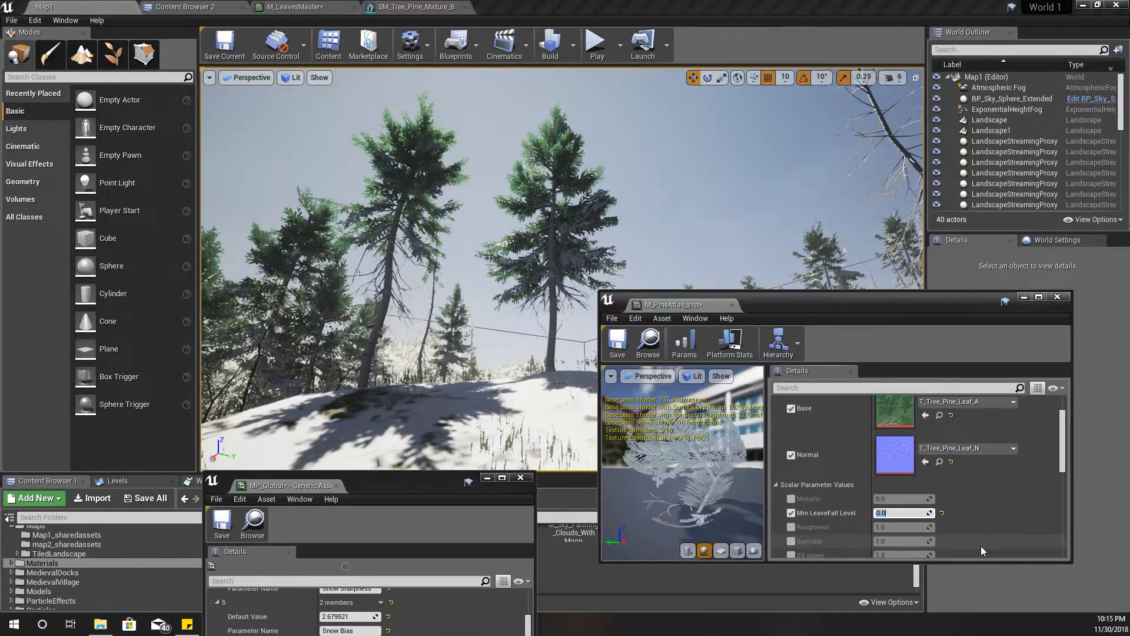
key(Return)
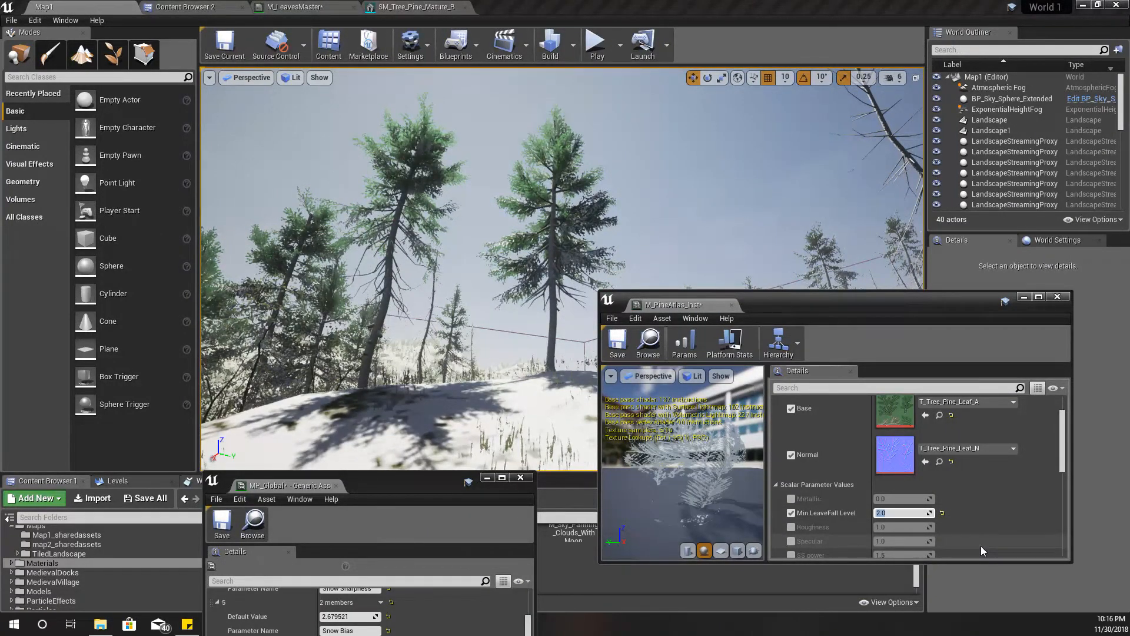
right_drag(361, 303, 239, 303)
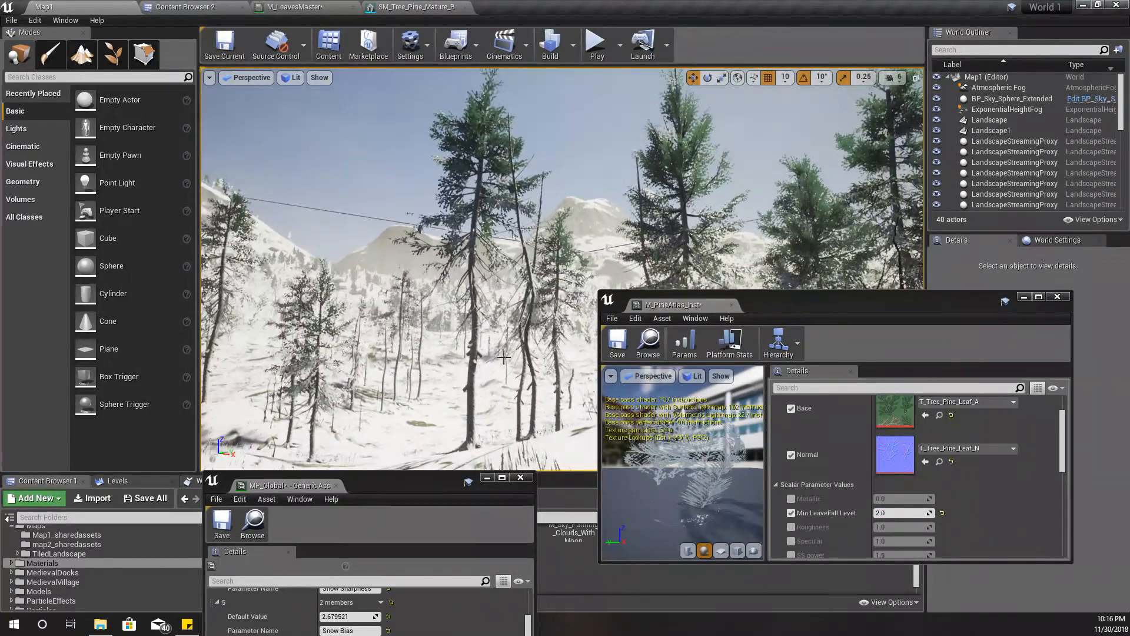
click(901, 512)
right_drag(530, 353, 659, 353)
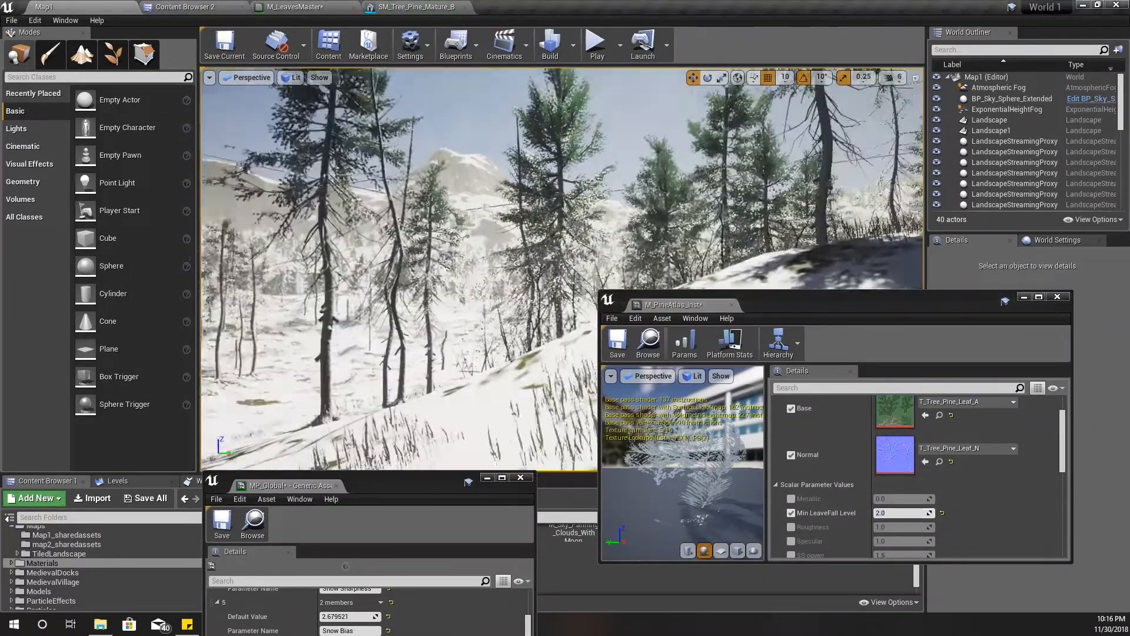
right_drag(412, 265, 342, 239)
Set Min LeaveFall Level to 10 in M_PineAtlas_Inst
click(896, 512)
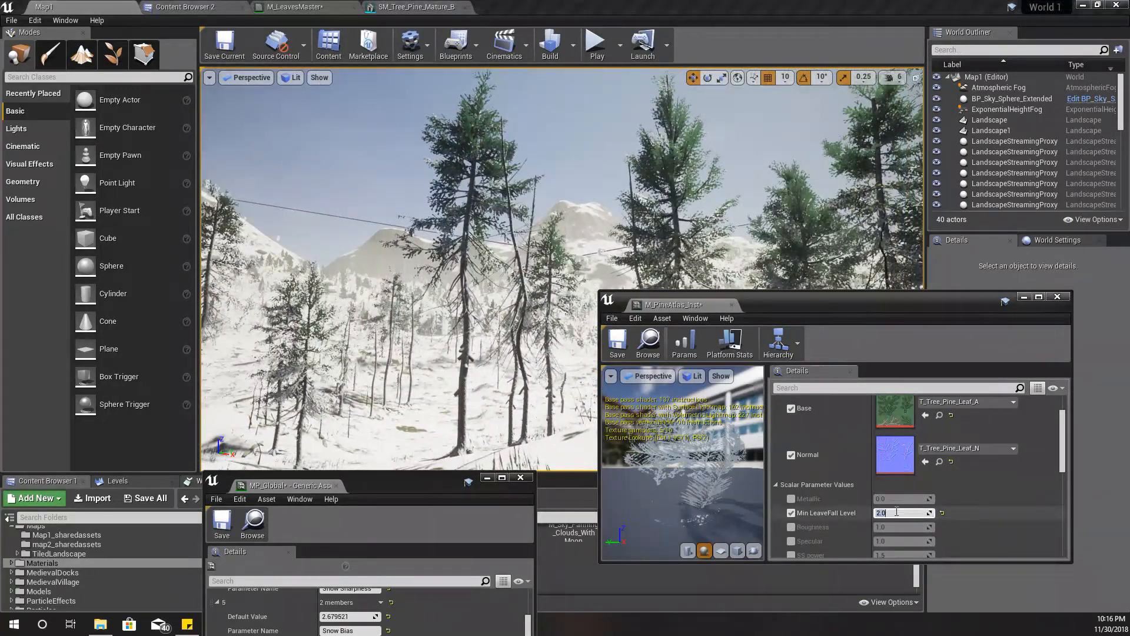
text(5)
key(Return)
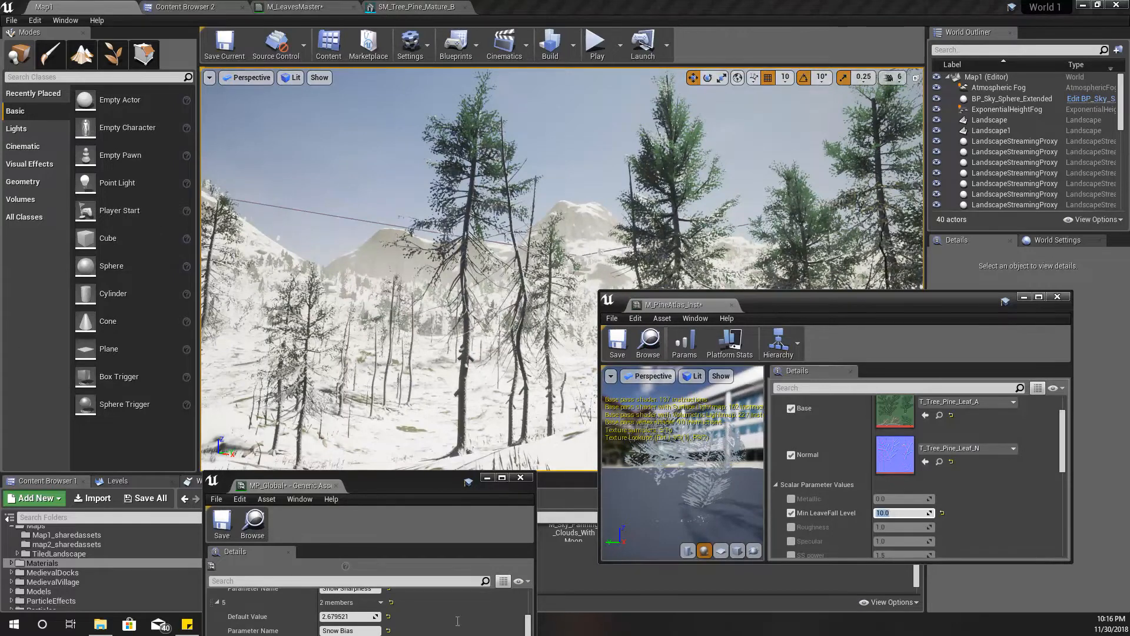
Move the floating MP_Global window so Snow Bias is fully accessible and raise its default value to about 7.33
drag(374, 487, 279, 439)
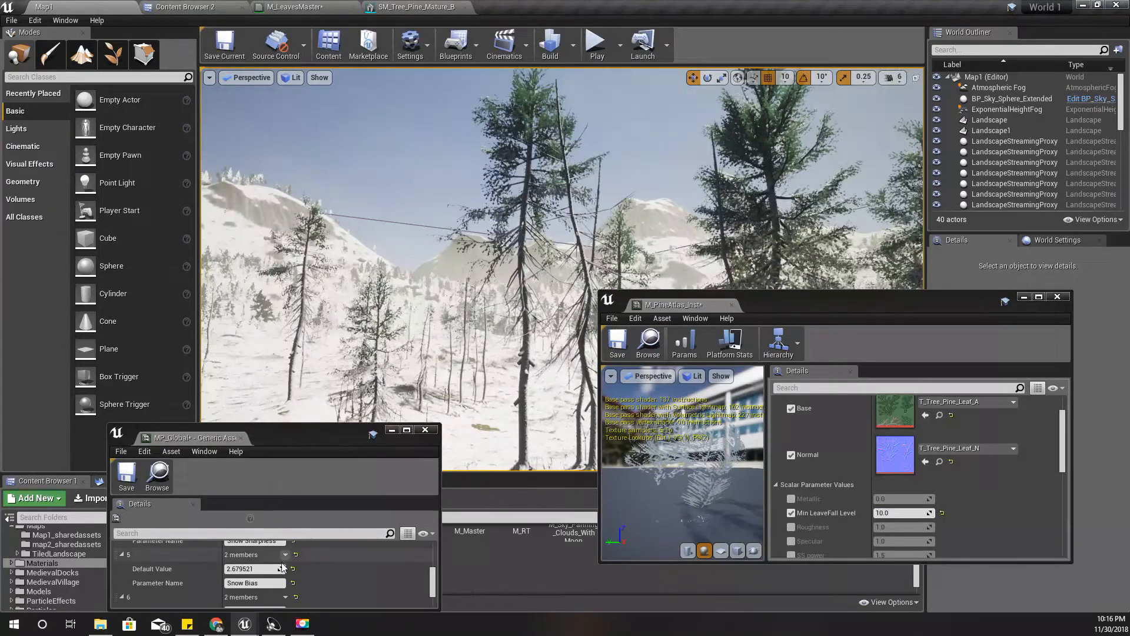
drag(250, 568, 295, 568)
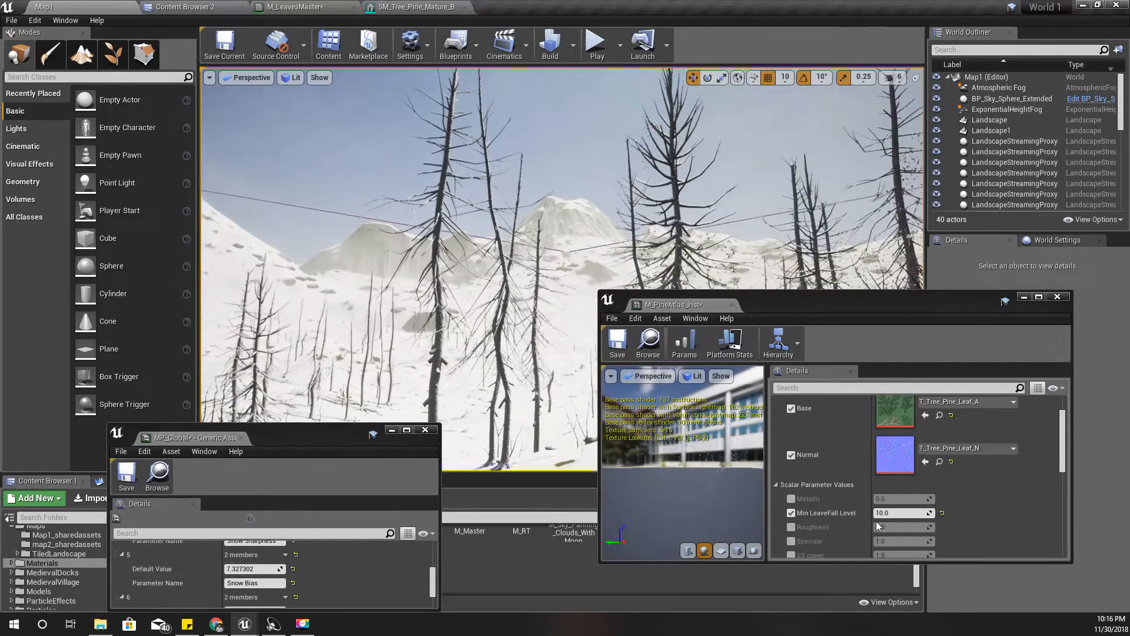
Set Min LeaveFall Level to 3 in M_PineAtlas_Inst, then close the material instance and MP_Global windows
click(897, 513)
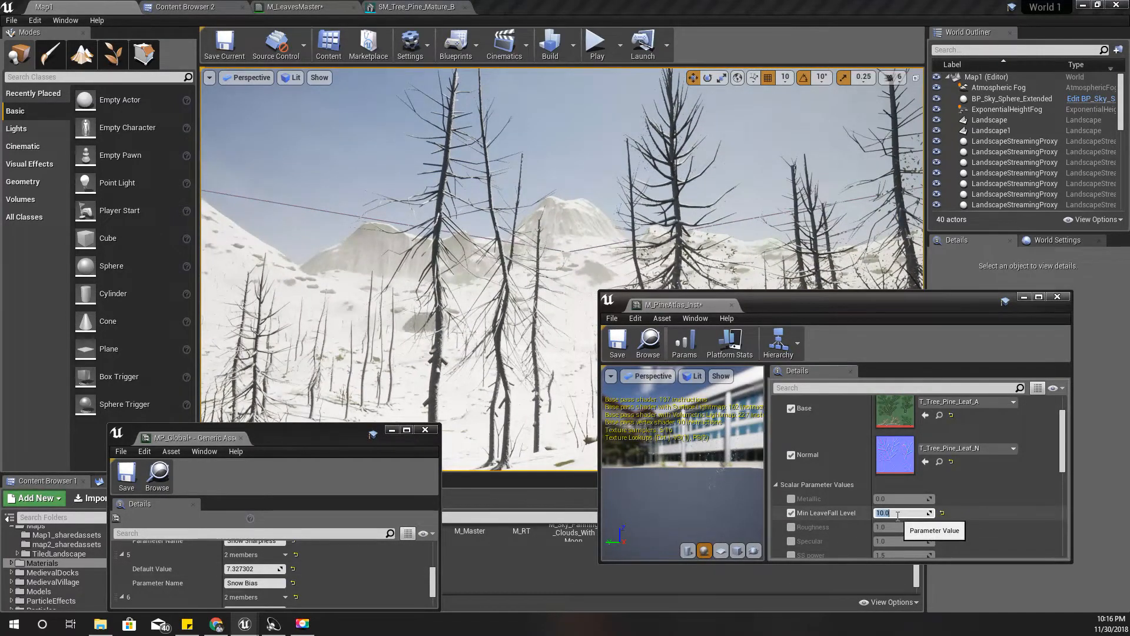
text(3)
key(Return)
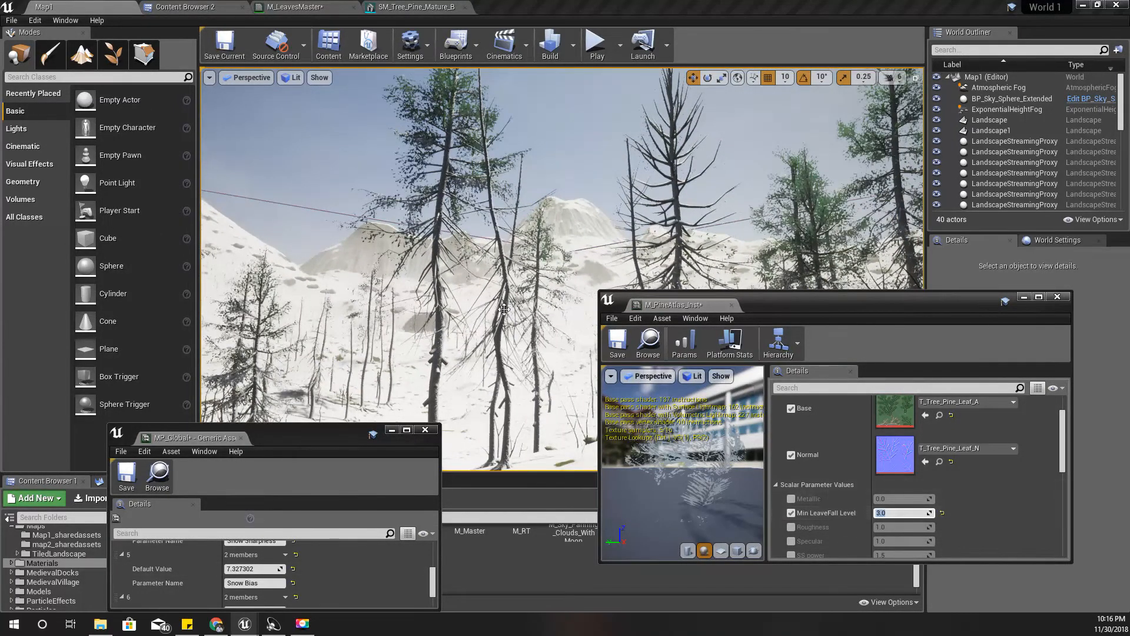
right_drag(554, 265, 883, 253)
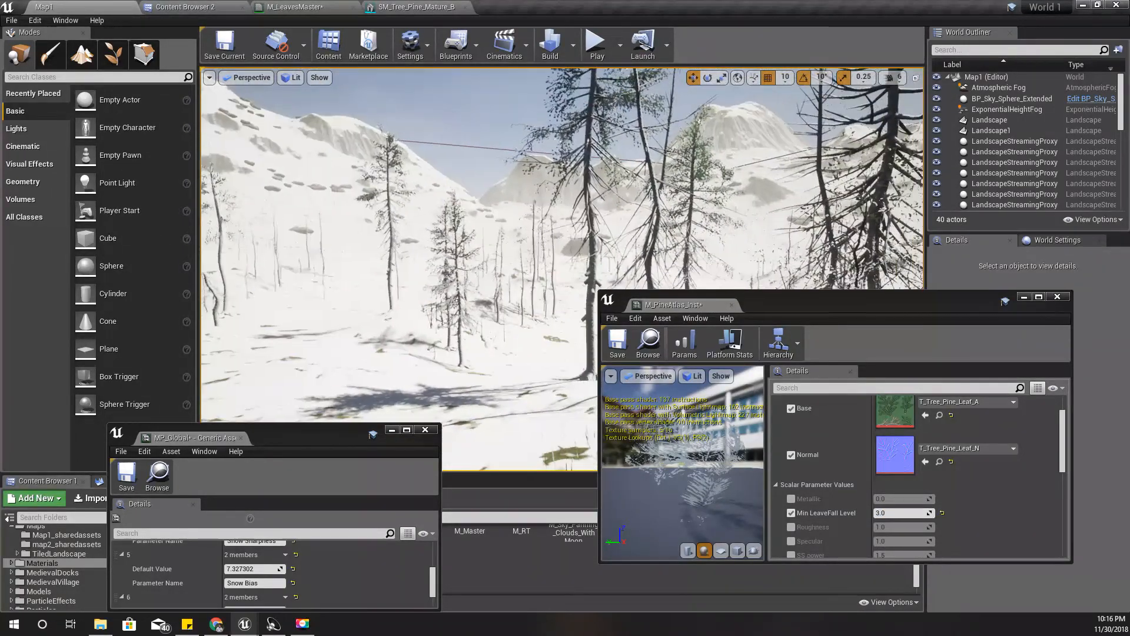
click(1058, 298)
click(424, 429)
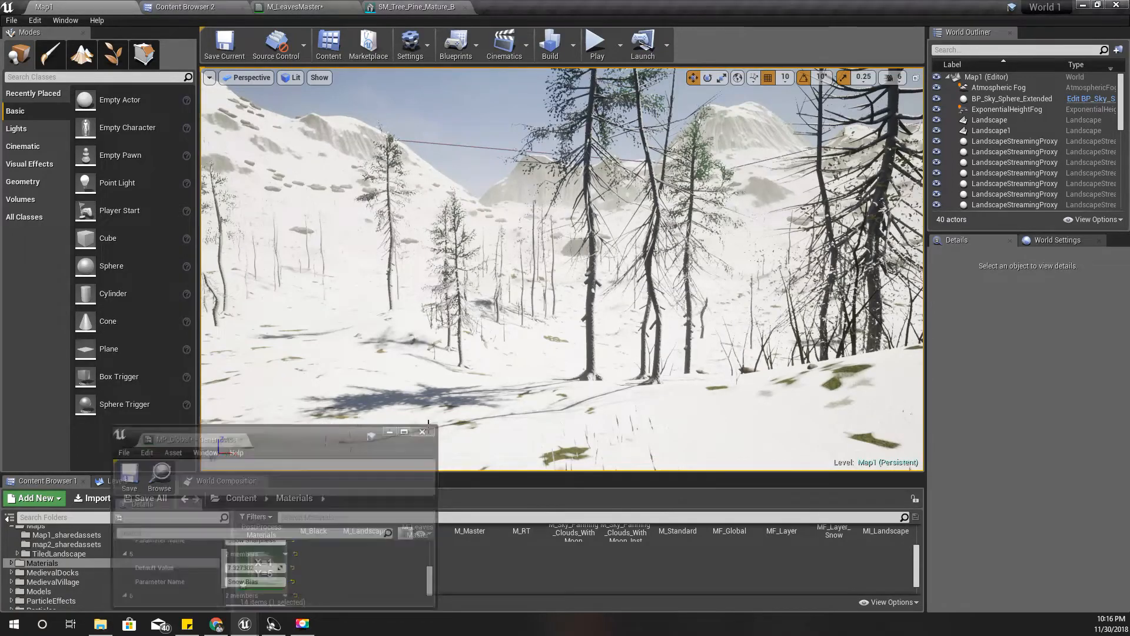
Show the level viewport full screen and fly among the snowy pines to examine how their leaves thin out
right_drag(471, 329, 518, 312)
key(F11)
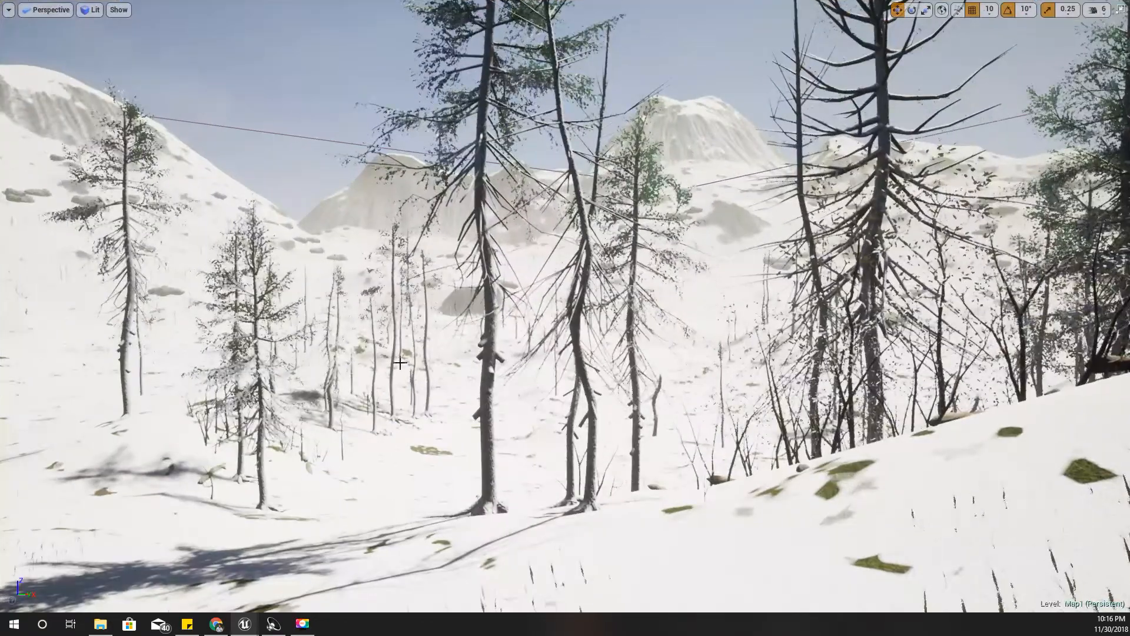
right_drag(456, 356, 2, 351)
key(w)
key(d)
key(q)
right_drag(565, 318, 483, 343)
key(a)
key(w)
key(w)
key(w)
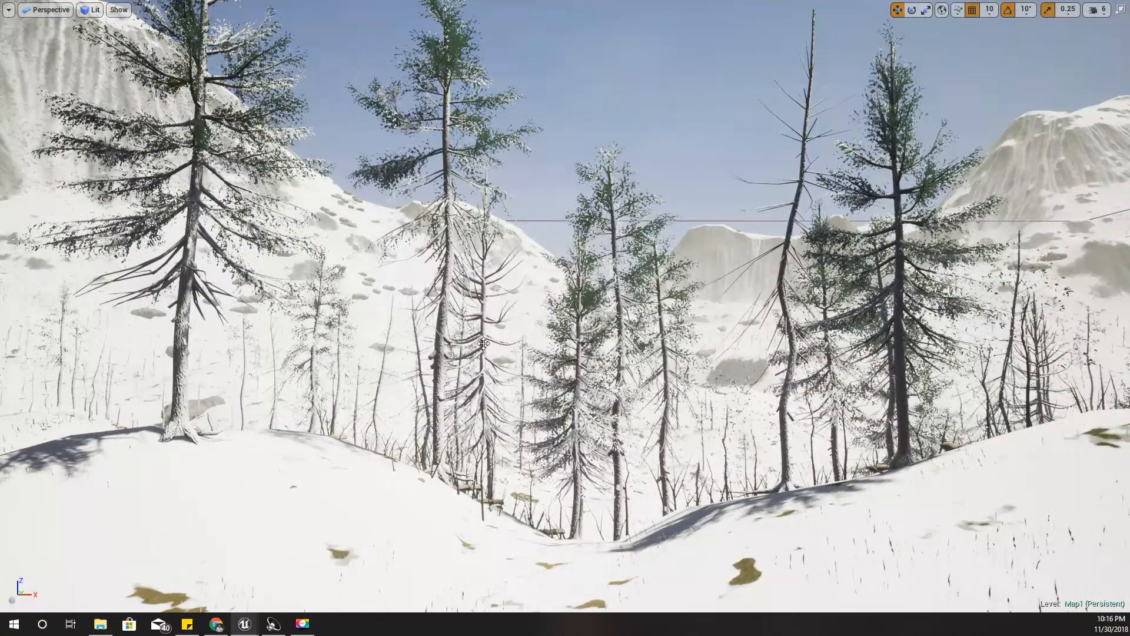
Survey the pines across the snowy hills from farther away, then return the viewport to its normal size
right_drag(484, 344, 871, 365)
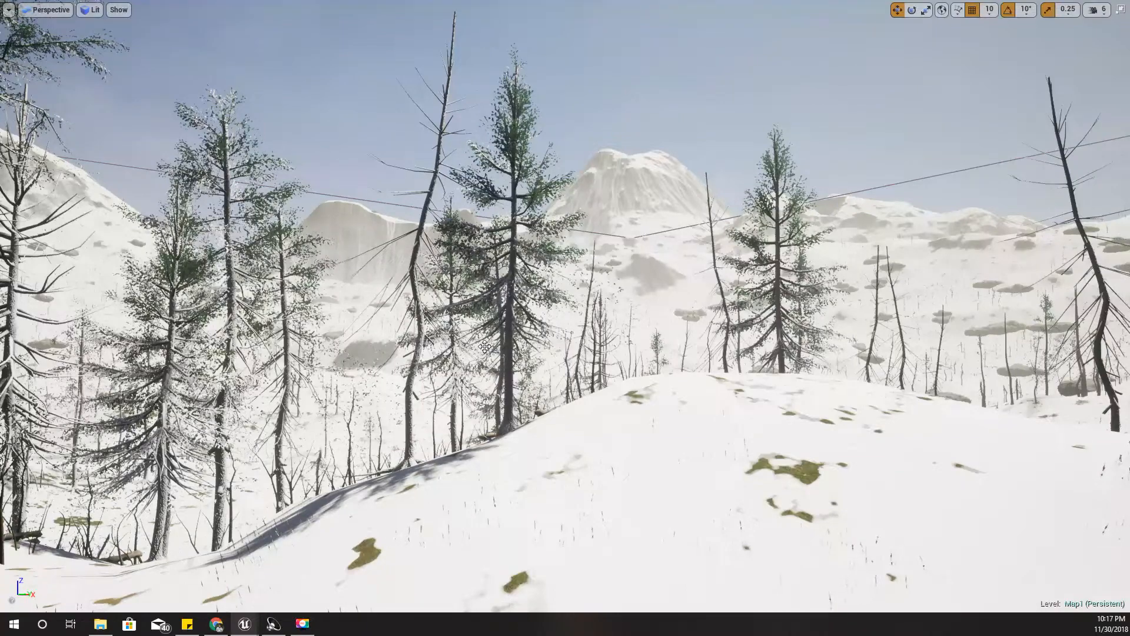
right_drag(716, 390, 676, 341)
key(w)
key(s)
key(w)
key(a)
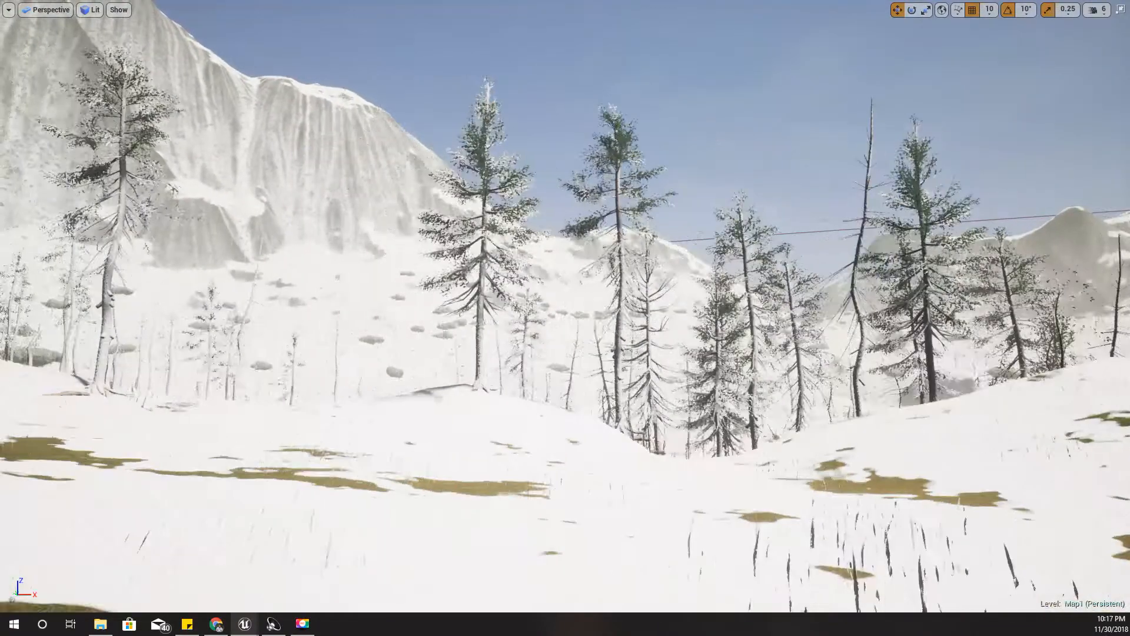
scroll(627, 406, up, 1)
mouse_move(627, 406)
right_down()
mouse_move(612, 421)
mouse_move(642, 407)
right_up()
key(F11)
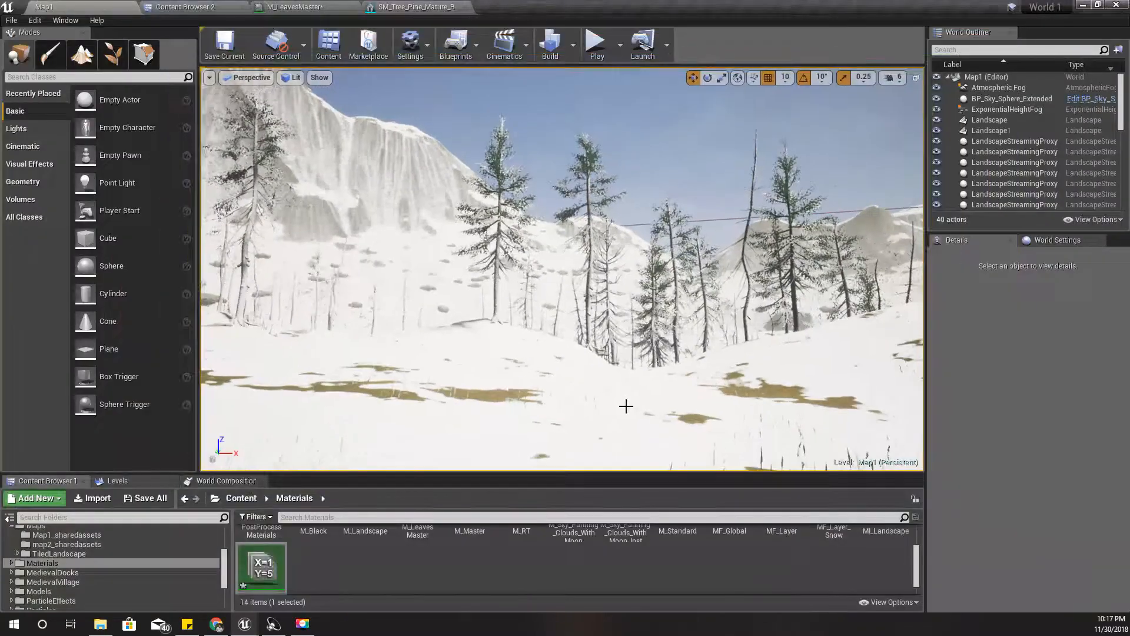